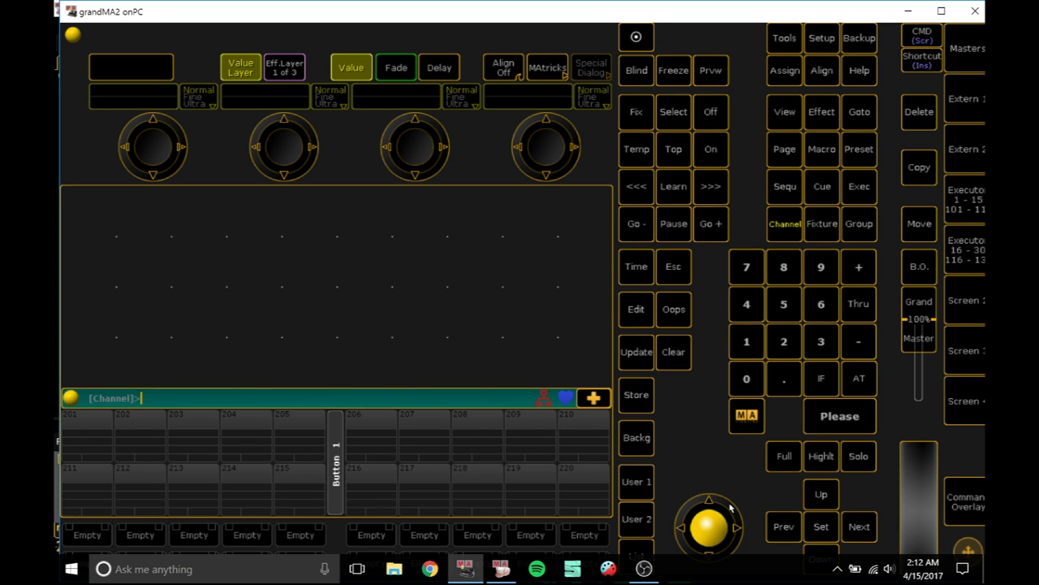
{"action": "left_click", "coordinate": [500, 568]}
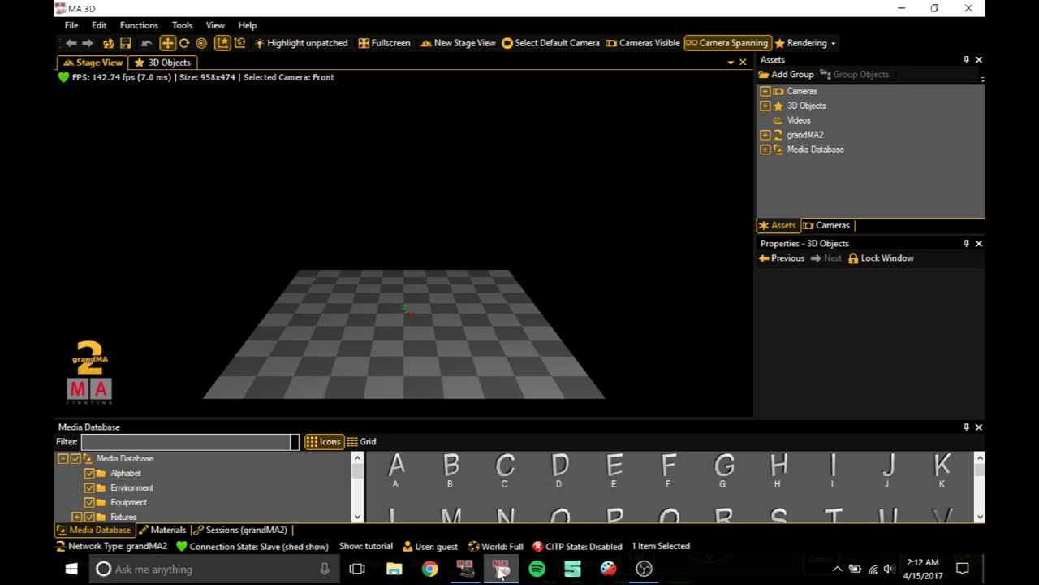
{"action": "left_click", "coordinate": [465, 571]}
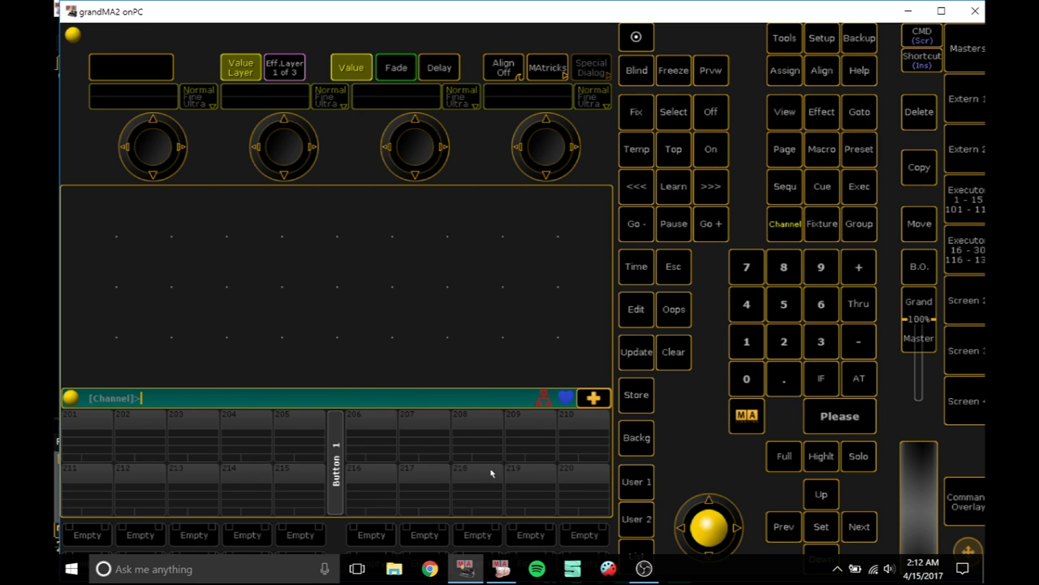
{"action": "left_click", "coordinate": [516, 573]}
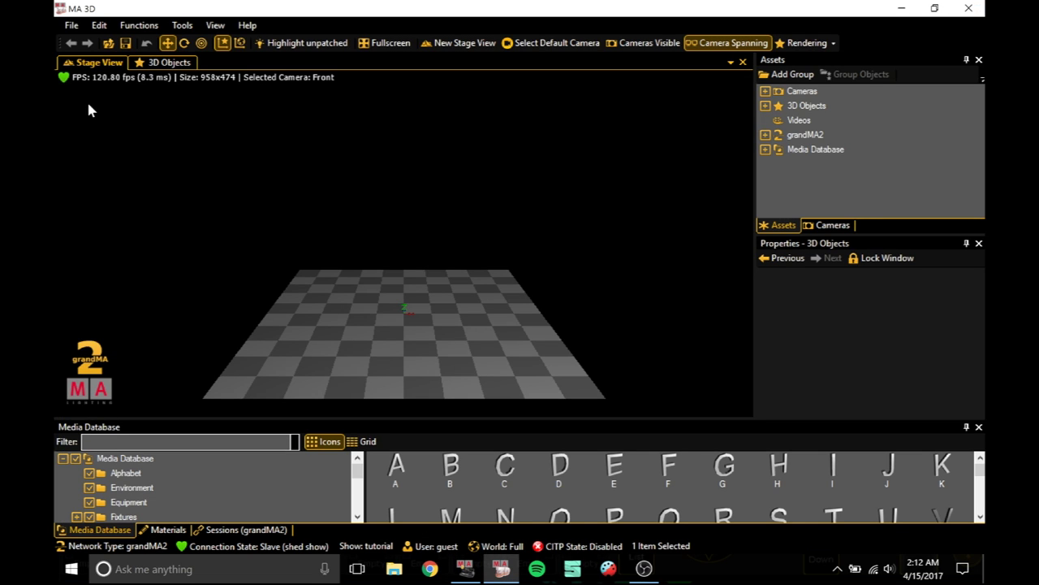
{"action": "left_click", "coordinate": [466, 569]}
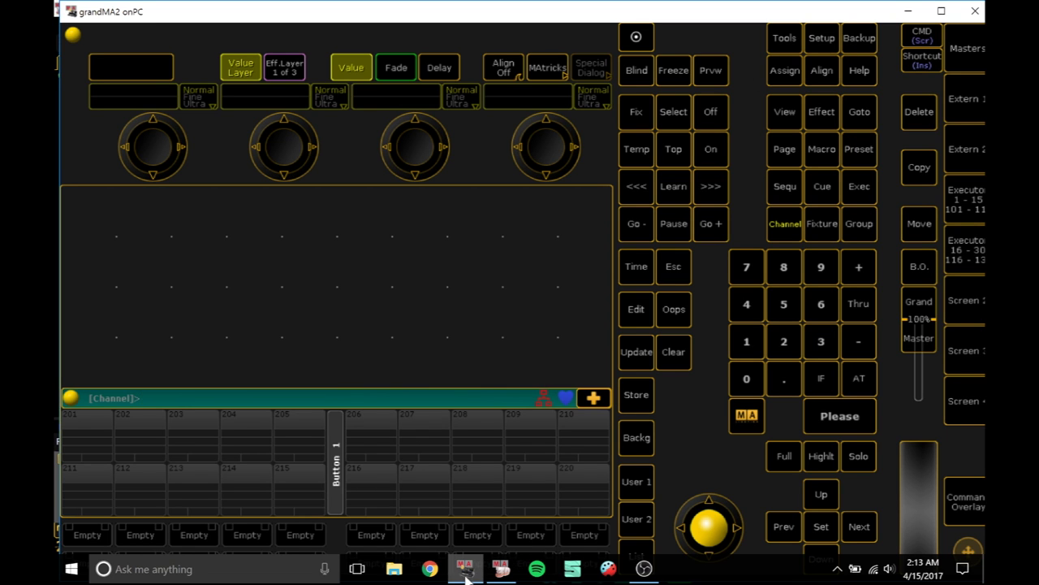
{"action": "left_click", "coordinate": [500, 570]}
{"action": "left_click", "coordinate": [465, 570]}
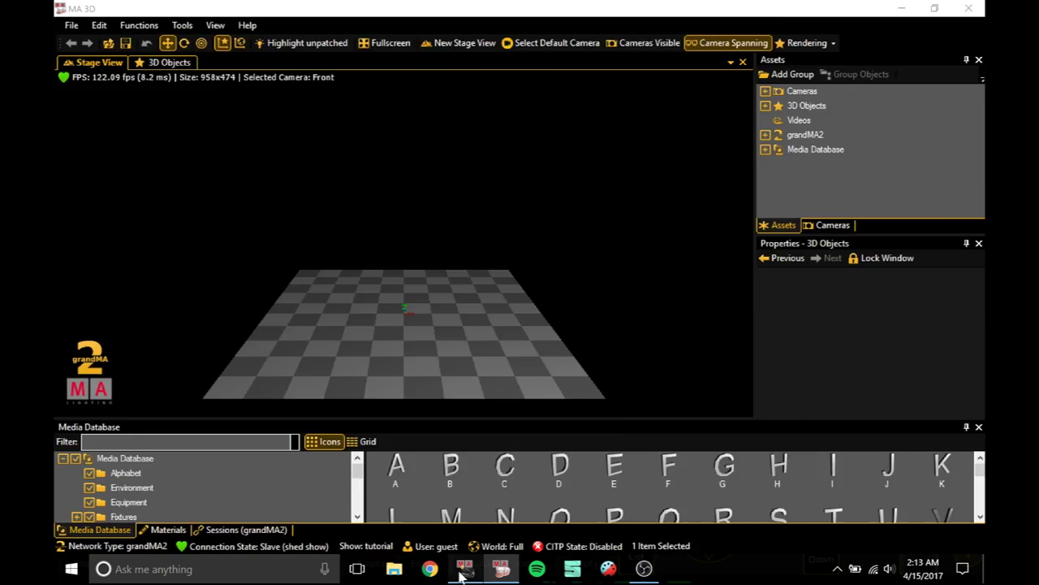
{"action": "left_click", "coordinate": [500, 571]}
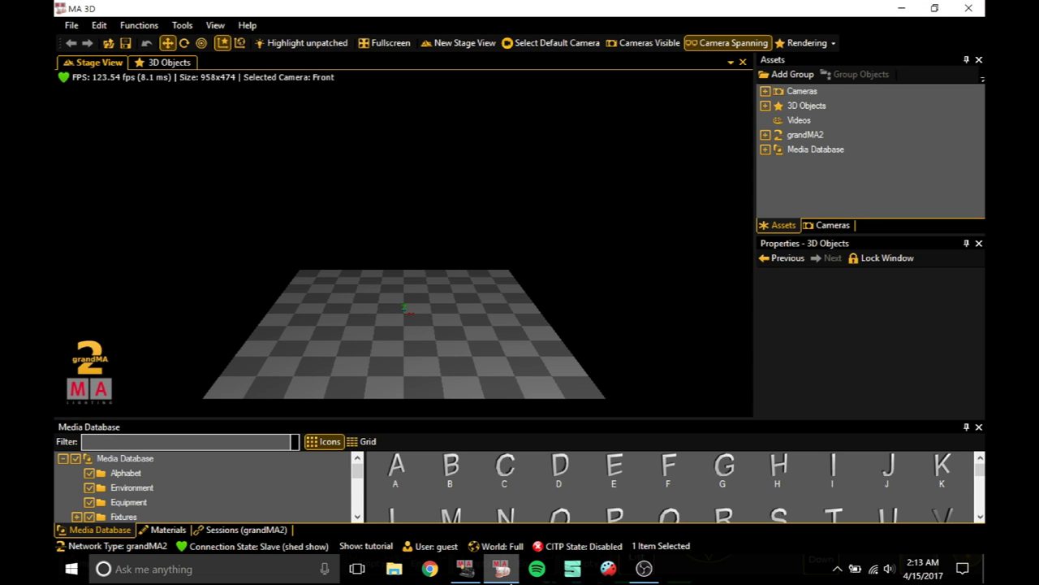
{"action": "left_click", "coordinate": [72, 25]}
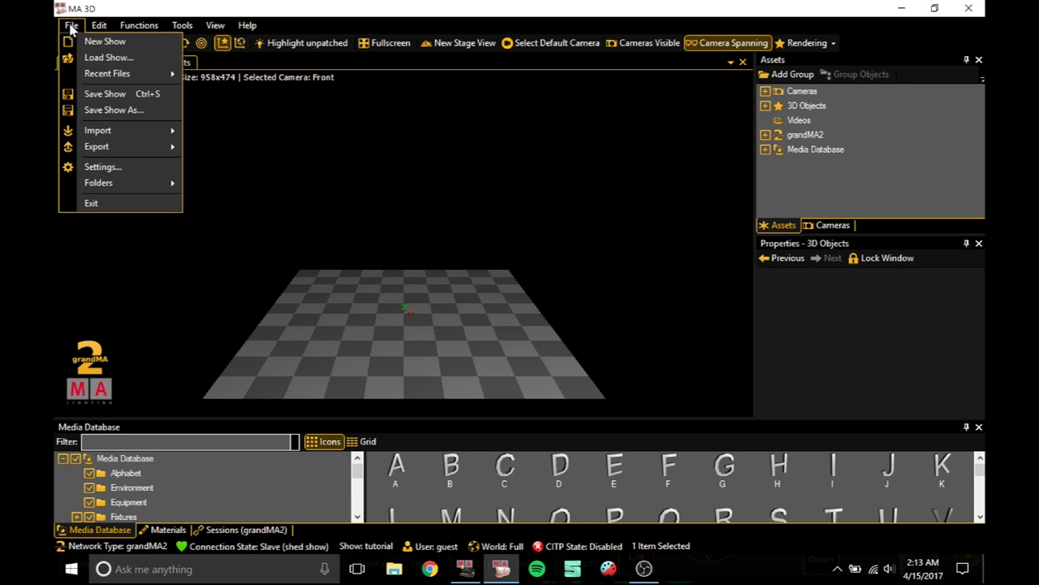
{"action": "left_click", "coordinate": [111, 167]}
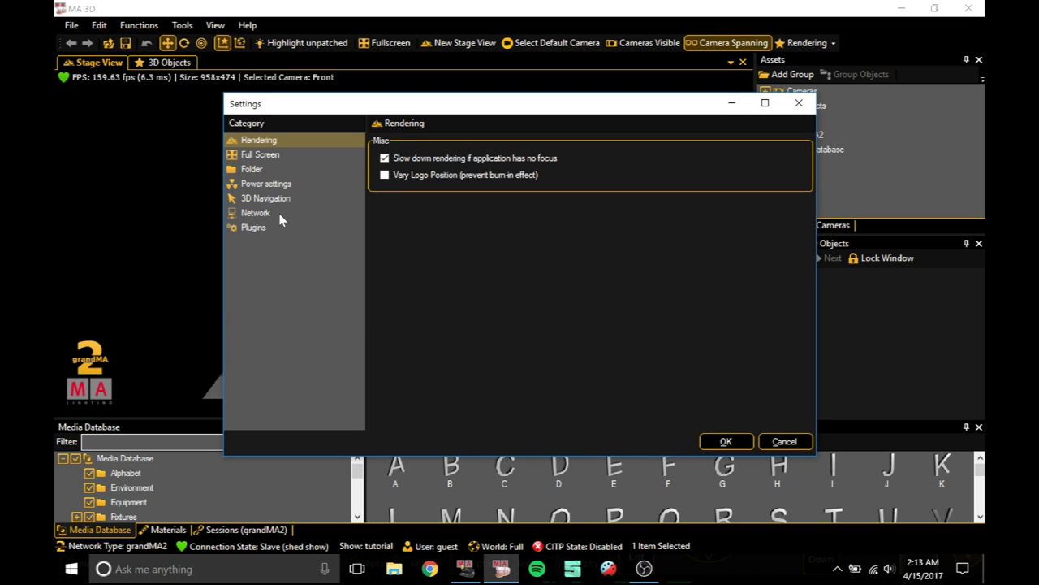
{"action": "left_click", "coordinate": [257, 211]}
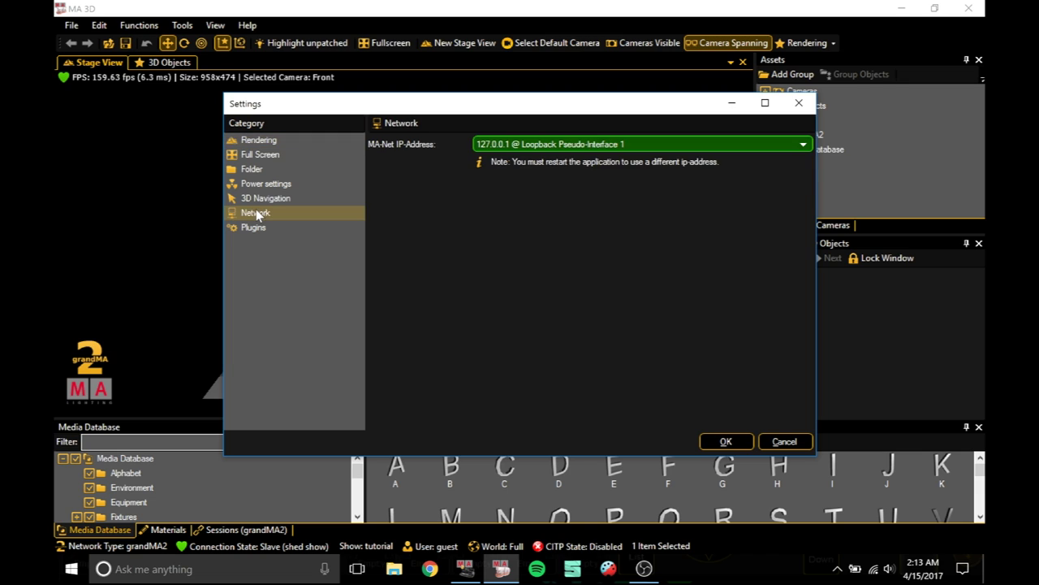
{"action": "left_click", "coordinate": [578, 147]}
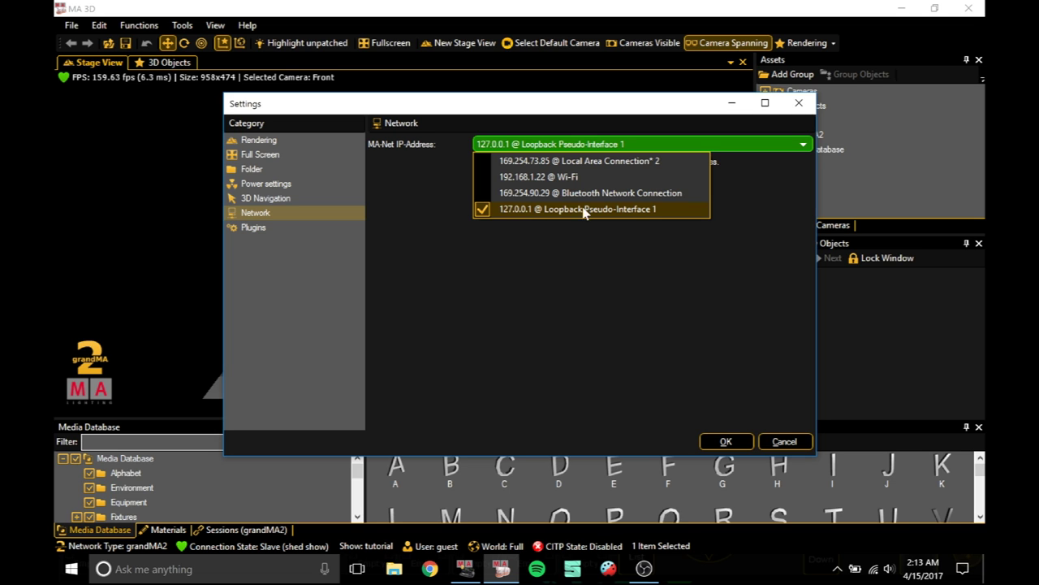
{"action": "left_click", "coordinate": [726, 441]}
{"action": "left_click", "coordinate": [726, 441]}
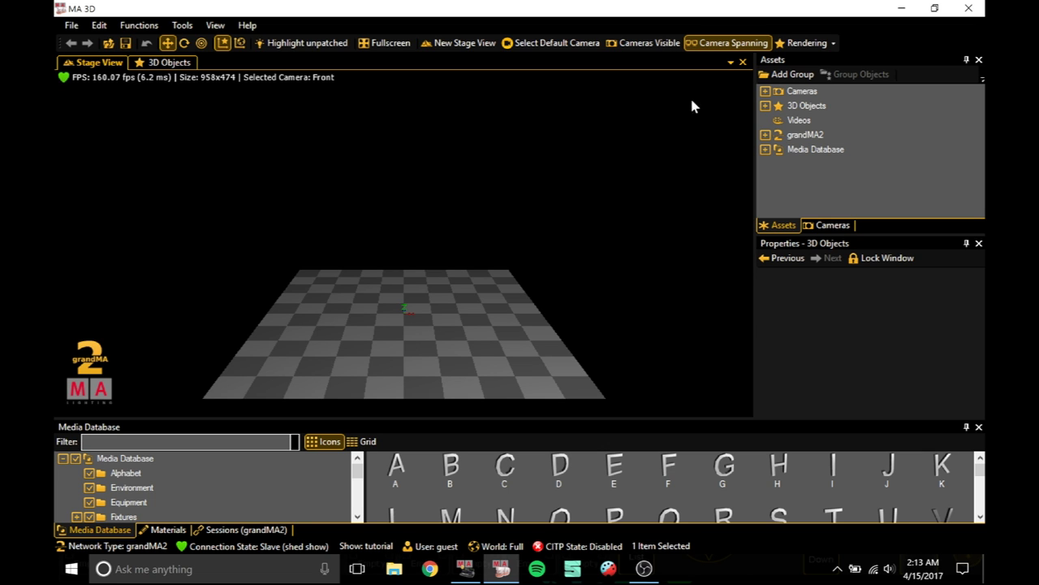
Delete the 127.0.0.1 station from the 3D tab of MA Network Configuration
{"action": "left_click", "coordinate": [465, 569]}
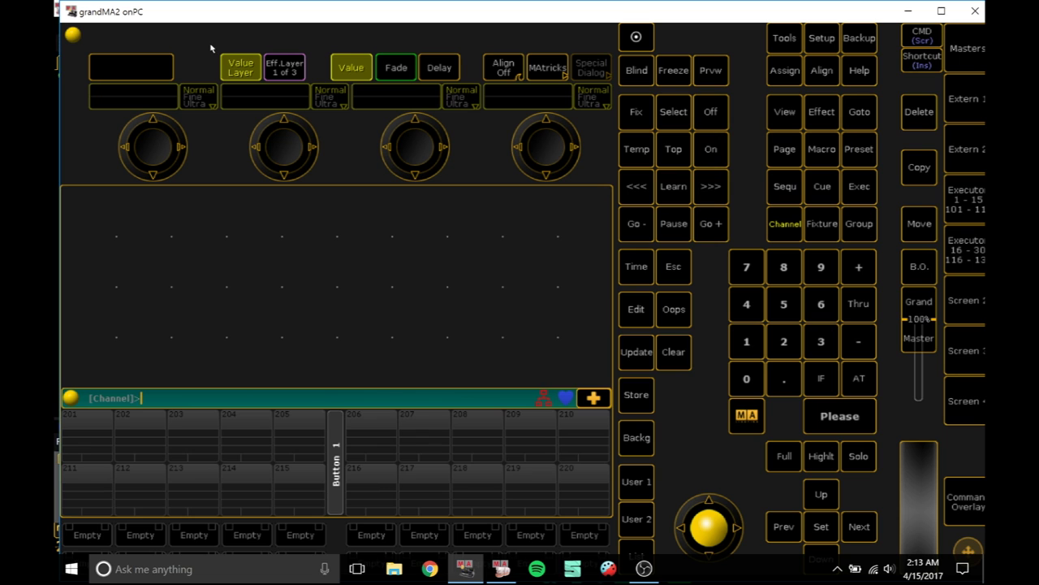
{"action": "left_click", "coordinate": [829, 40]}
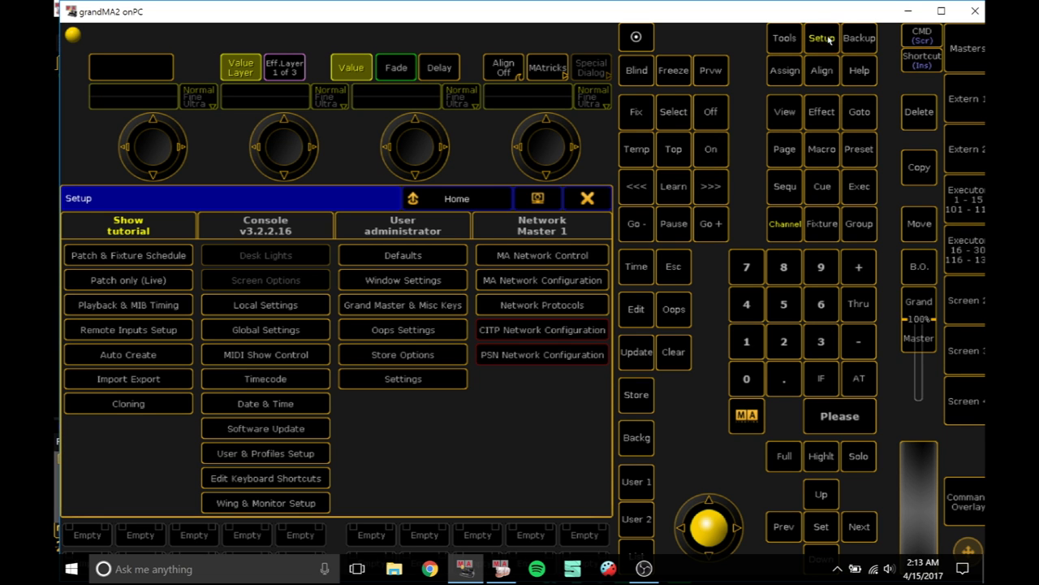
{"action": "left_click", "coordinate": [575, 283]}
{"action": "left_click", "coordinate": [264, 219]}
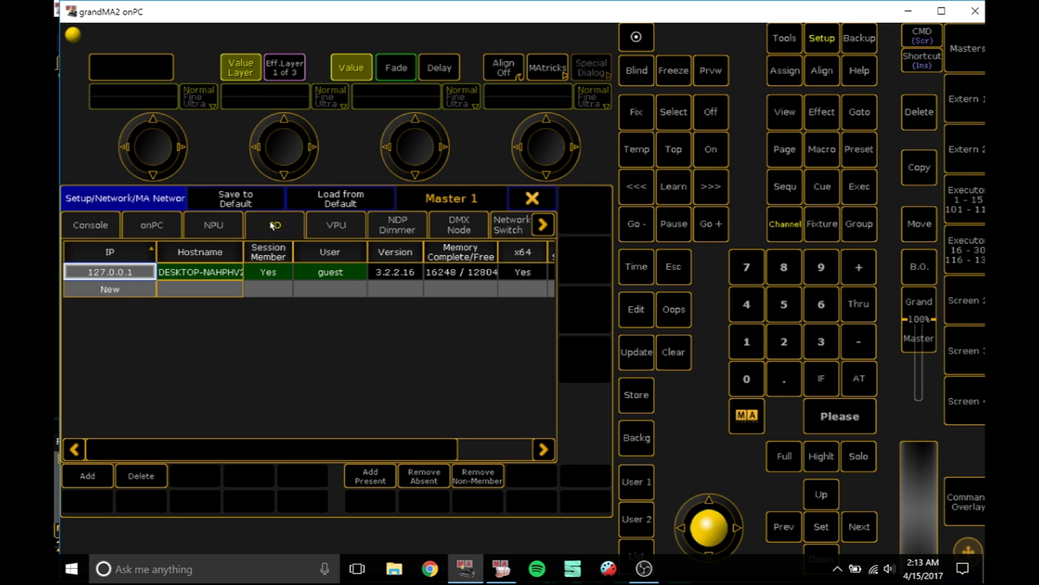
{"action": "left_click", "coordinate": [130, 481]}
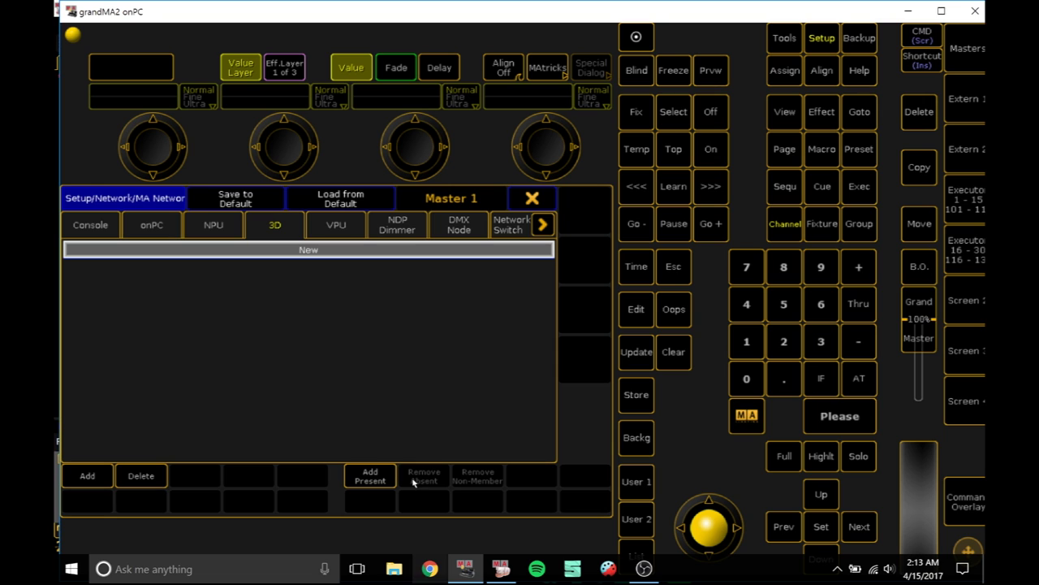
{"action": "left_click", "coordinate": [366, 477]}
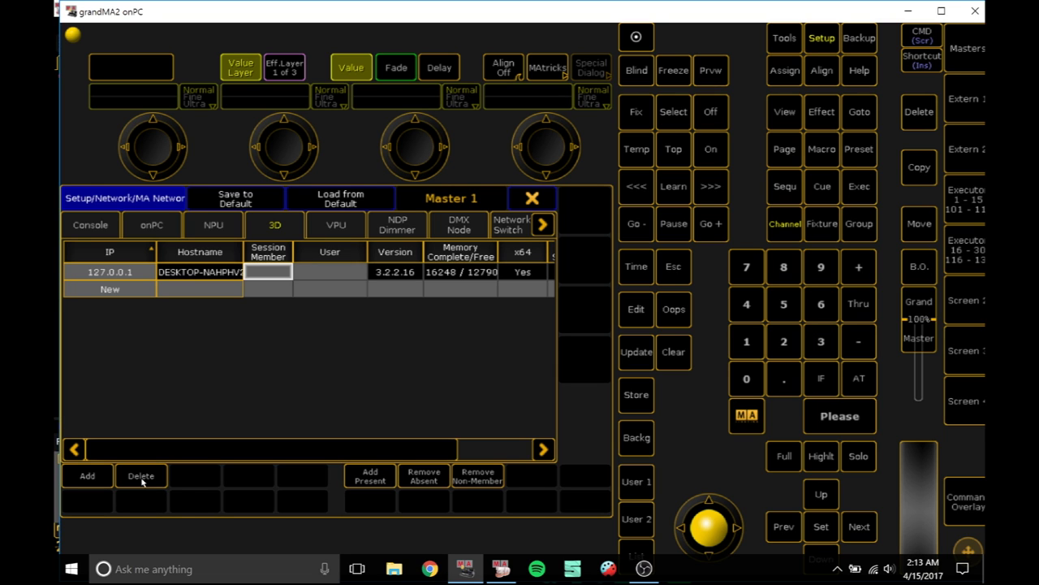
{"action": "left_click", "coordinate": [146, 478]}
{"action": "left_click", "coordinate": [122, 272]}
{"action": "left_click", "coordinate": [150, 480]}
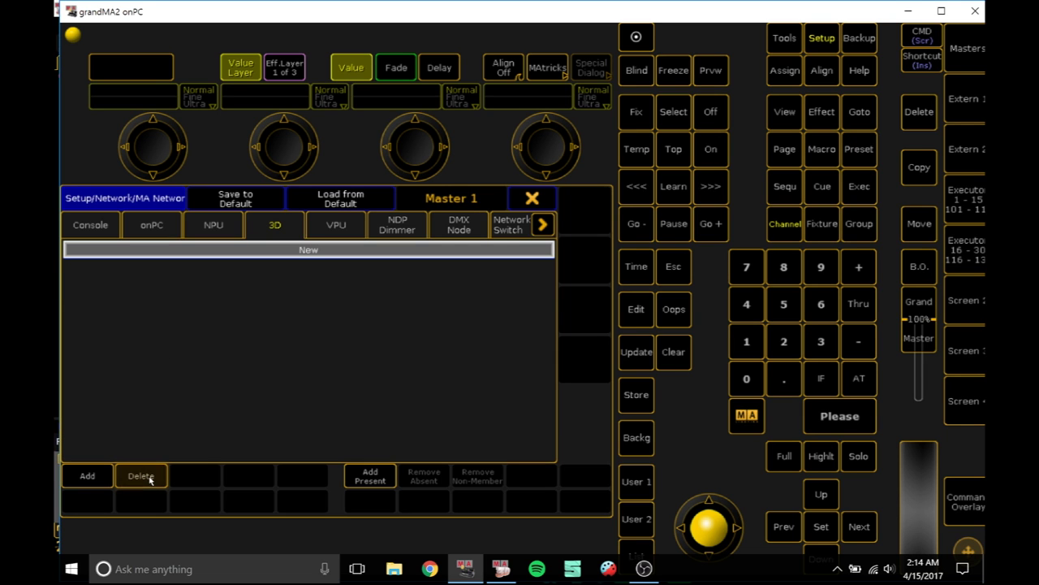
Leave the shed show session in MA Network Control
{"action": "left_click", "coordinate": [546, 203]}
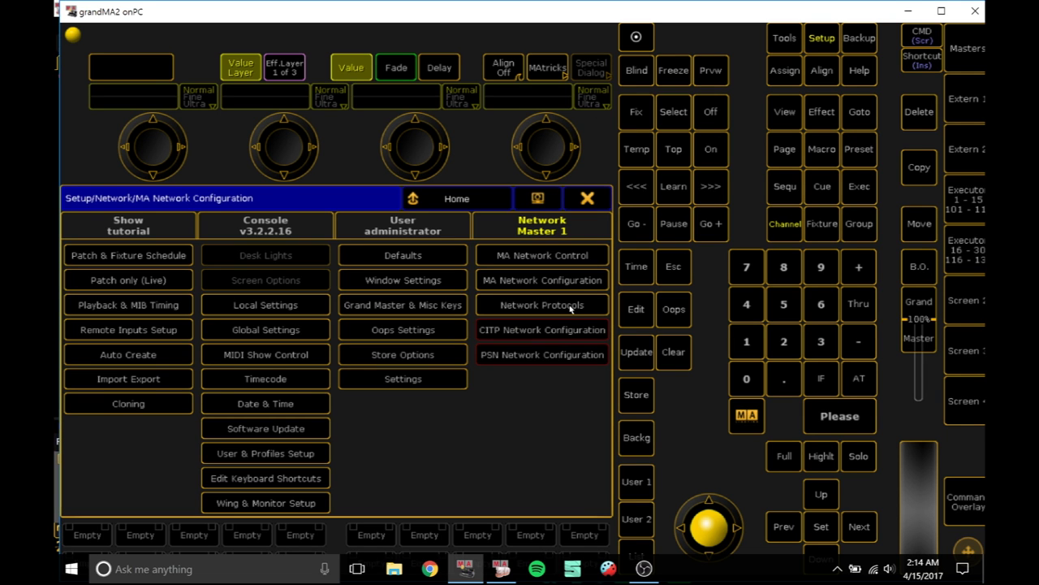
{"action": "left_click", "coordinate": [572, 258]}
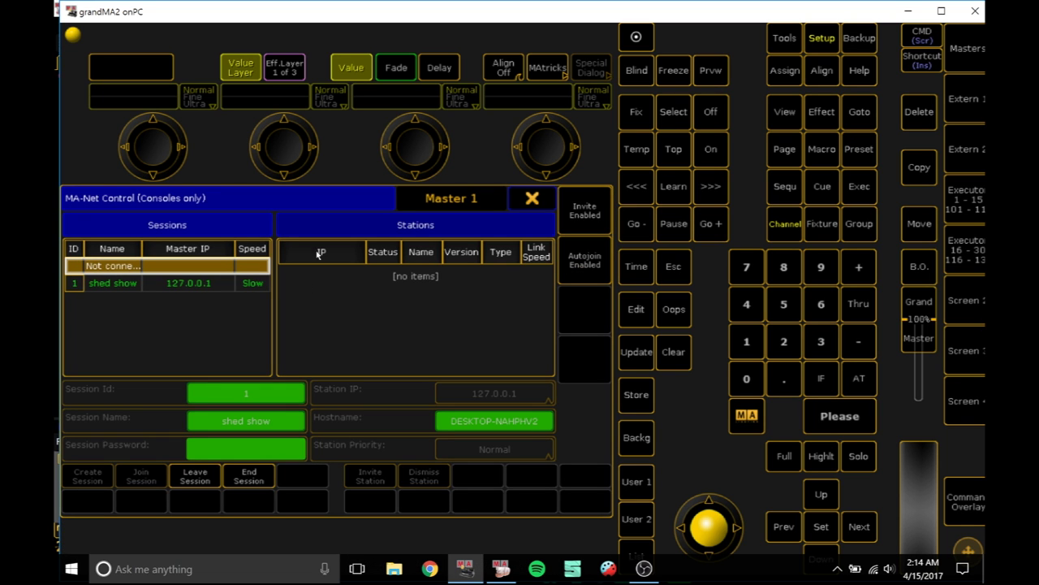
{"action": "left_click", "coordinate": [543, 195]}
{"action": "left_click", "coordinate": [560, 257]}
{"action": "left_click", "coordinate": [121, 284]}
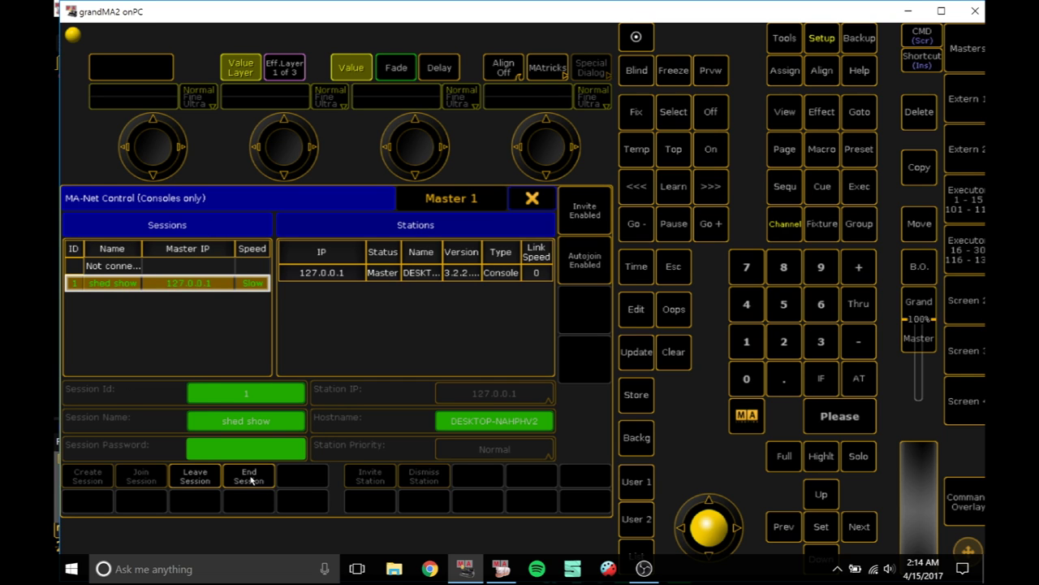
{"action": "left_click", "coordinate": [208, 479]}
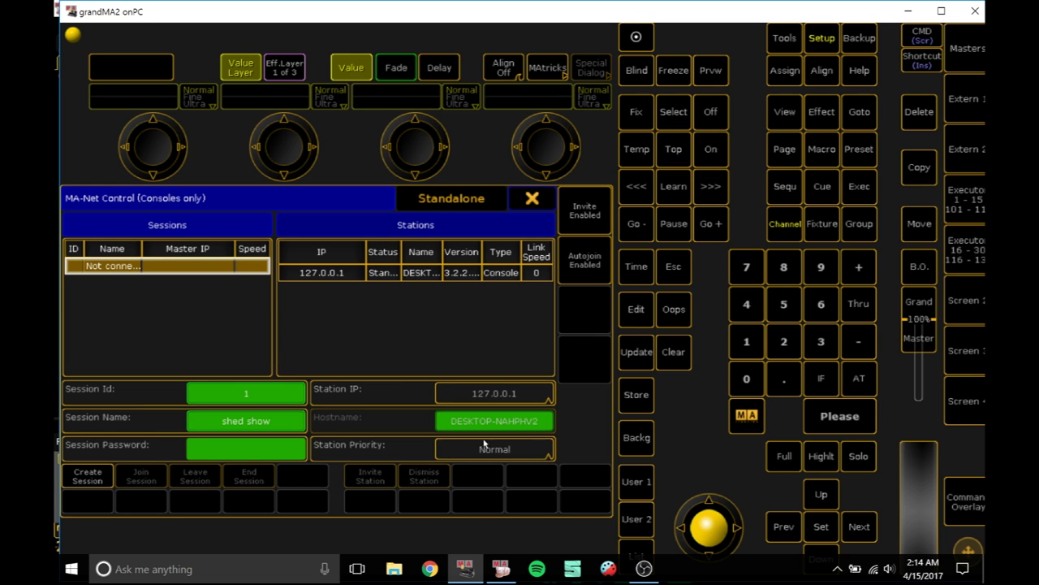
Recreate the shed show session on station IP 127.0.0.1 and close the window
{"action": "left_click", "coordinate": [485, 393]}
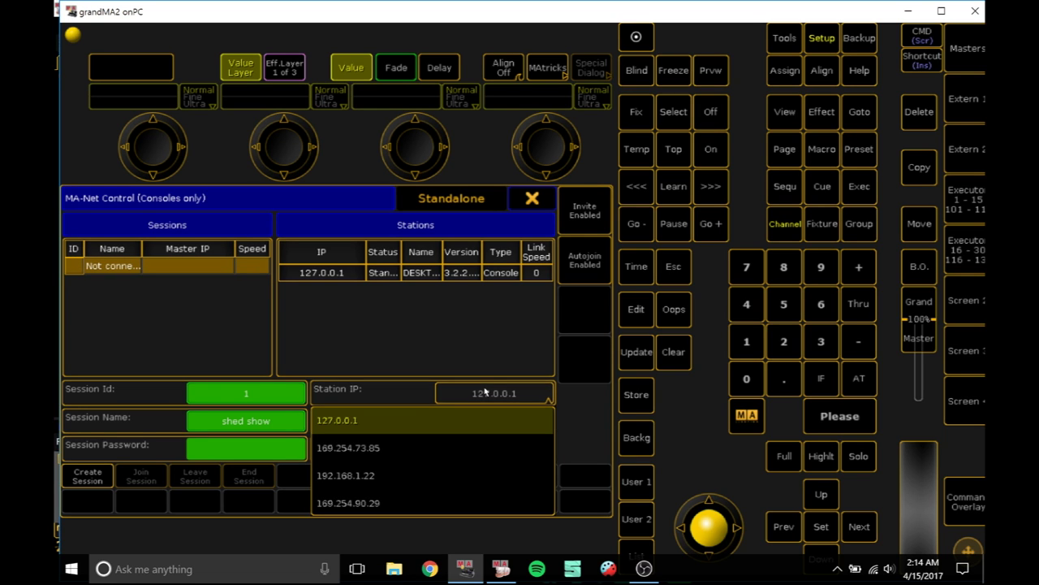
{"action": "left_click", "coordinate": [333, 421]}
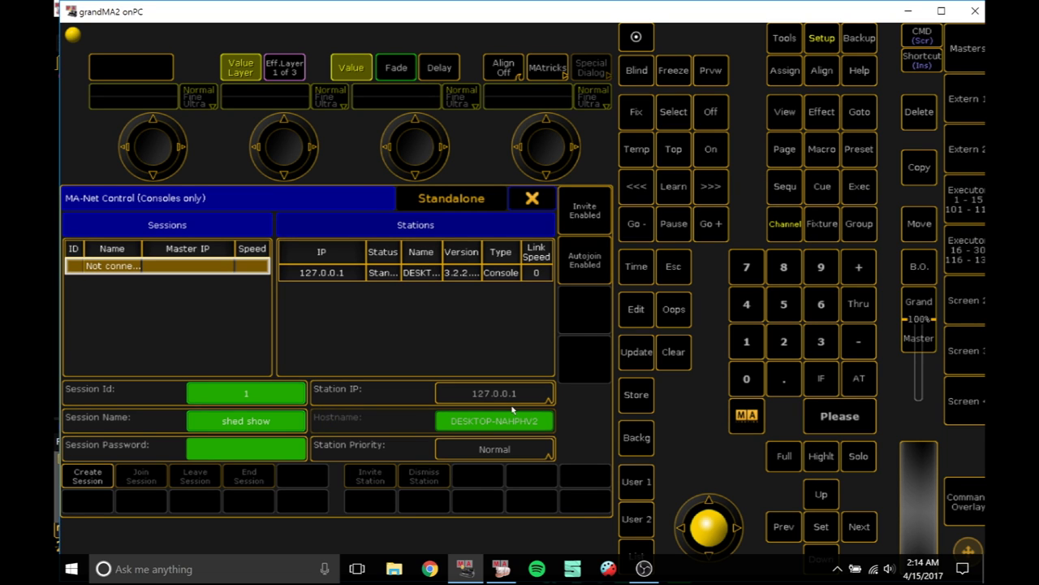
{"action": "left_click", "coordinate": [95, 476]}
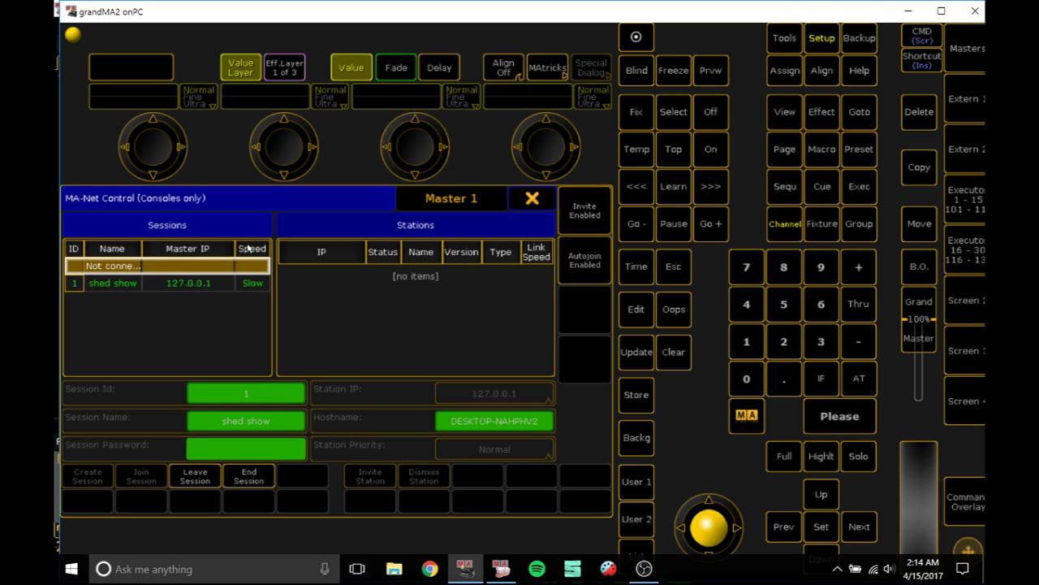
{"action": "left_click", "coordinate": [532, 198]}
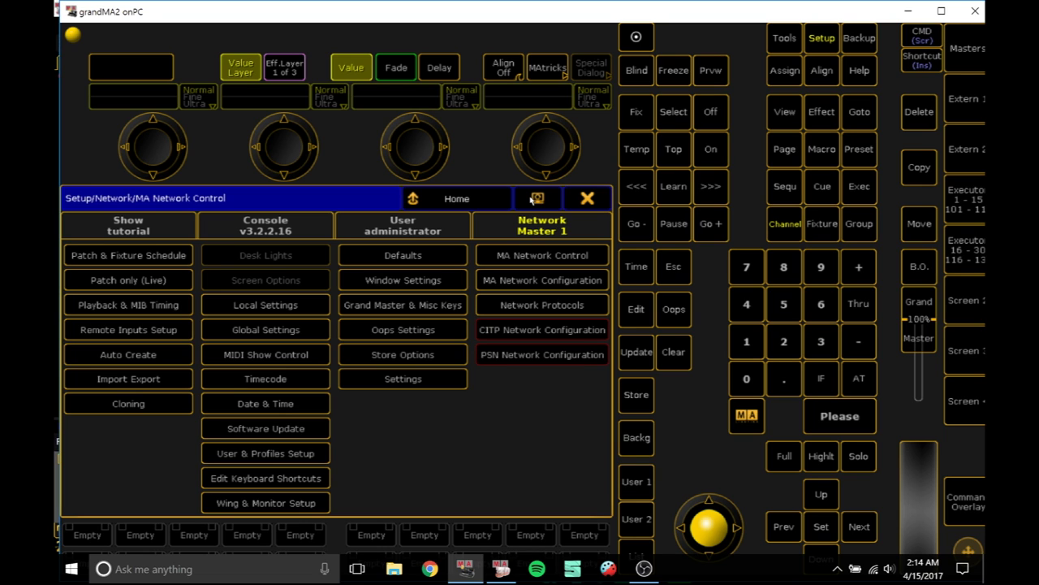
Add the 127.0.0.1 3D station back and make it a session member
{"action": "left_click", "coordinate": [583, 284]}
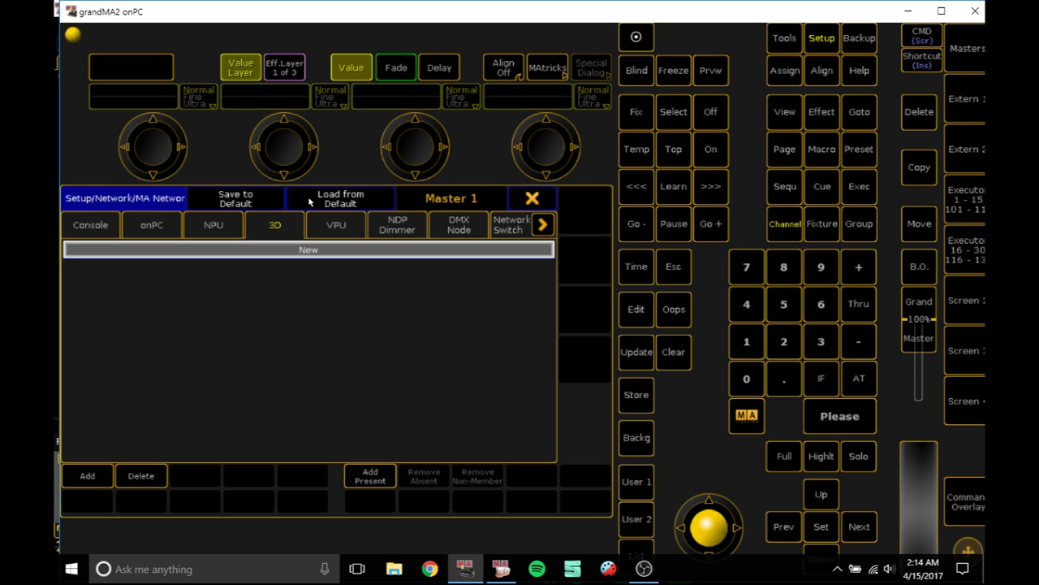
{"action": "left_click", "coordinate": [532, 199]}
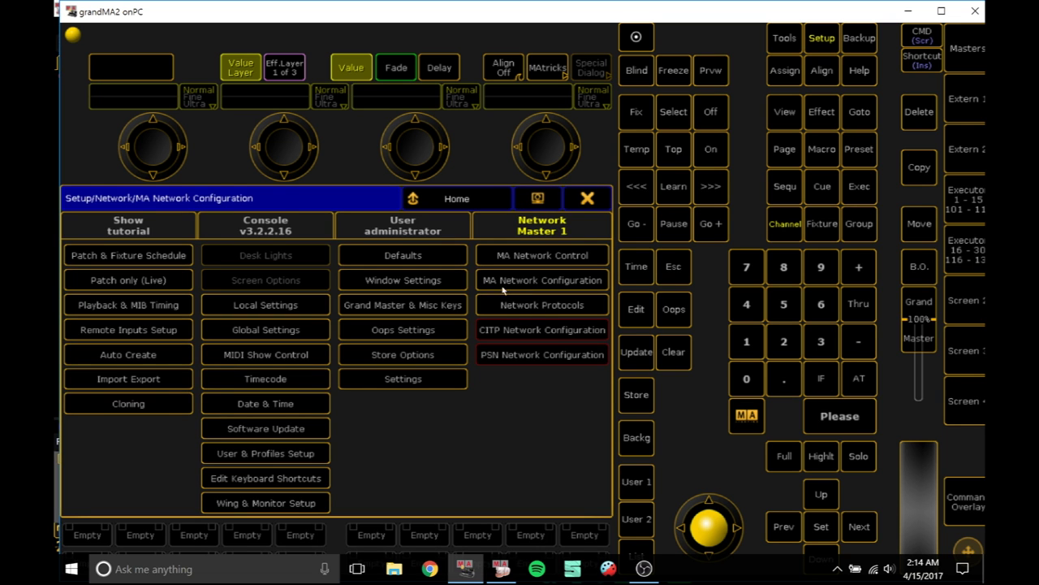
{"action": "left_click", "coordinate": [583, 288]}
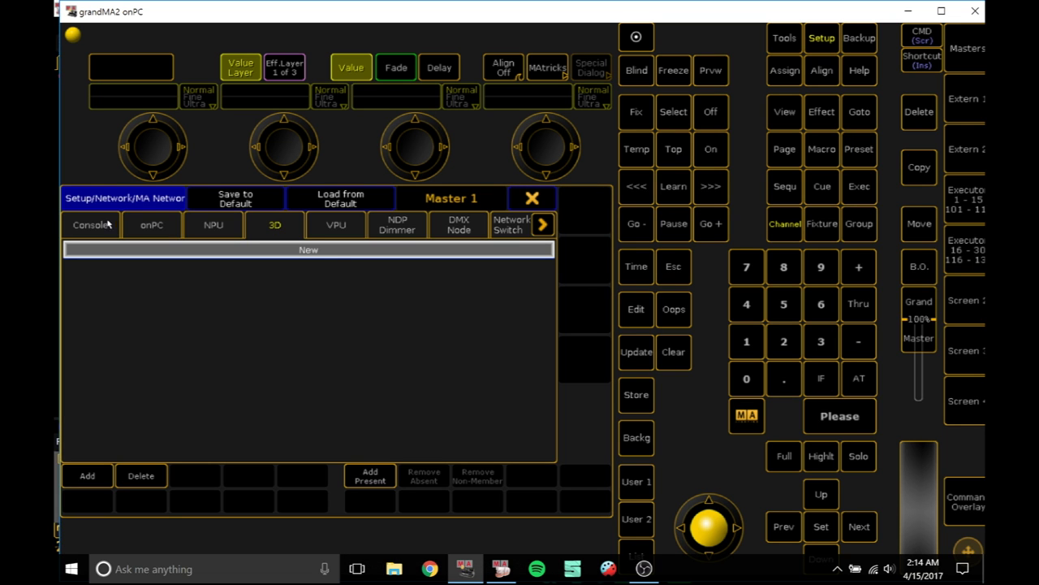
{"action": "left_click", "coordinate": [368, 476]}
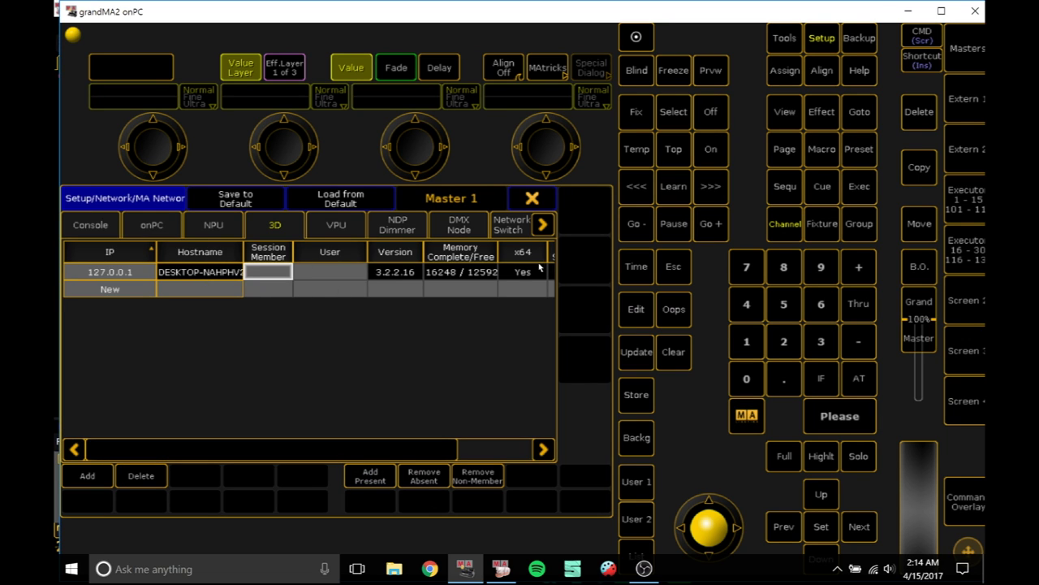
{"action": "left_click", "coordinate": [265, 274]}
Set the 3D station's user to administrator, then close the configuration and Setup windows
{"action": "left_click", "coordinate": [312, 271]}
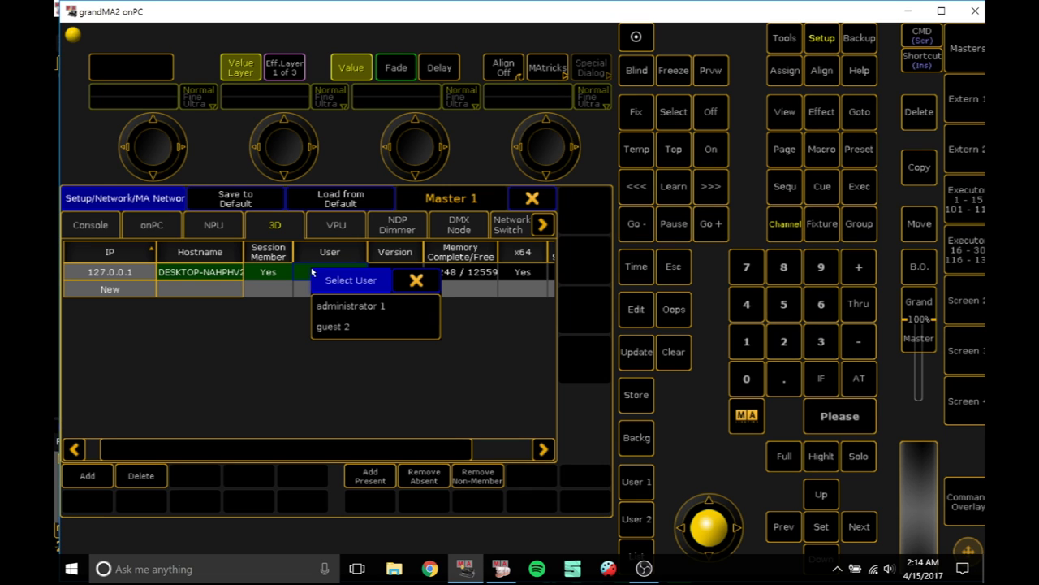
{"action": "left_click", "coordinate": [371, 305]}
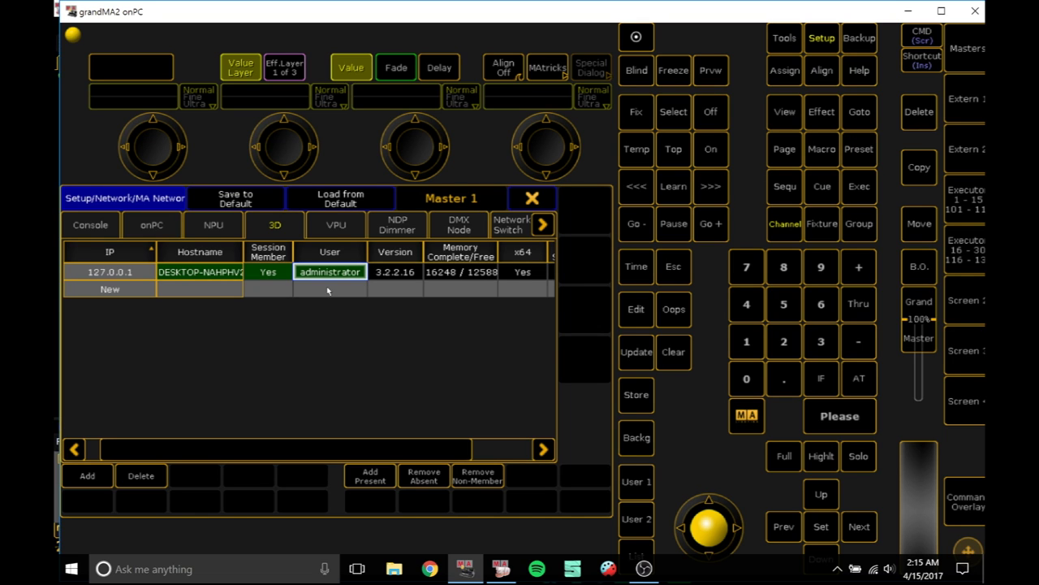
{"action": "left_click", "coordinate": [98, 224]}
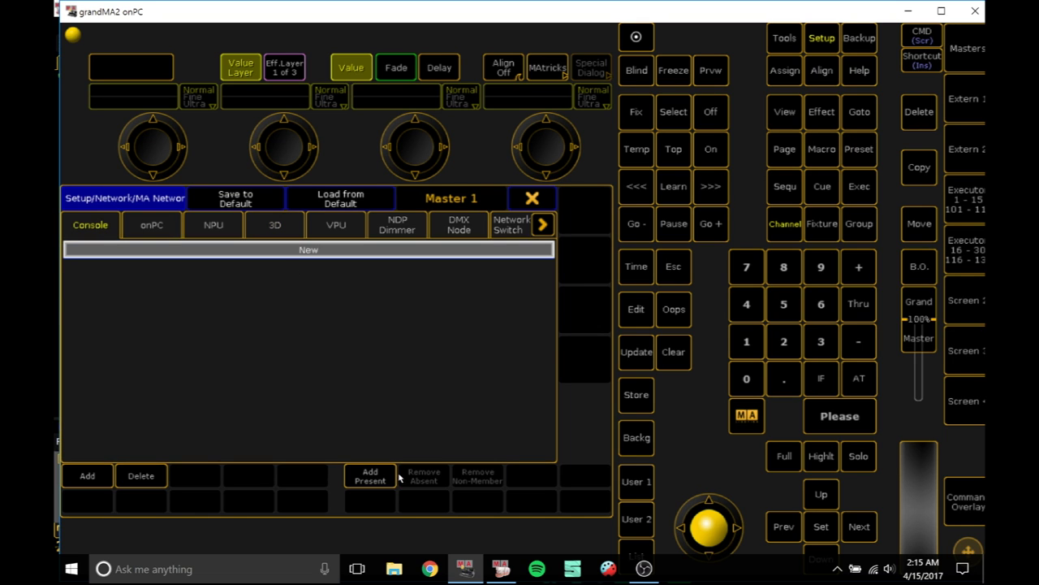
{"action": "left_click", "coordinate": [526, 199]}
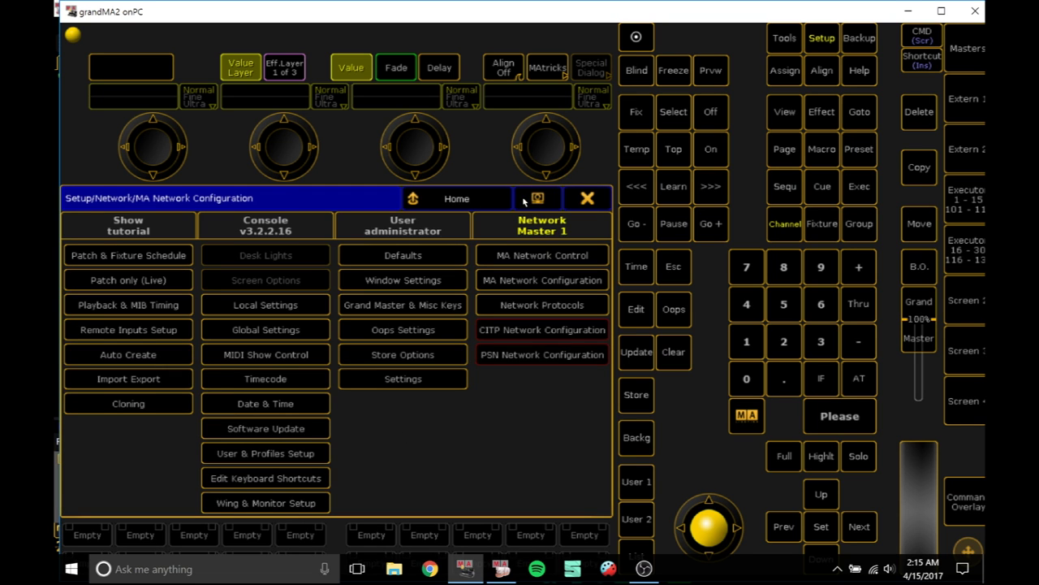
{"action": "left_click", "coordinate": [588, 199]}
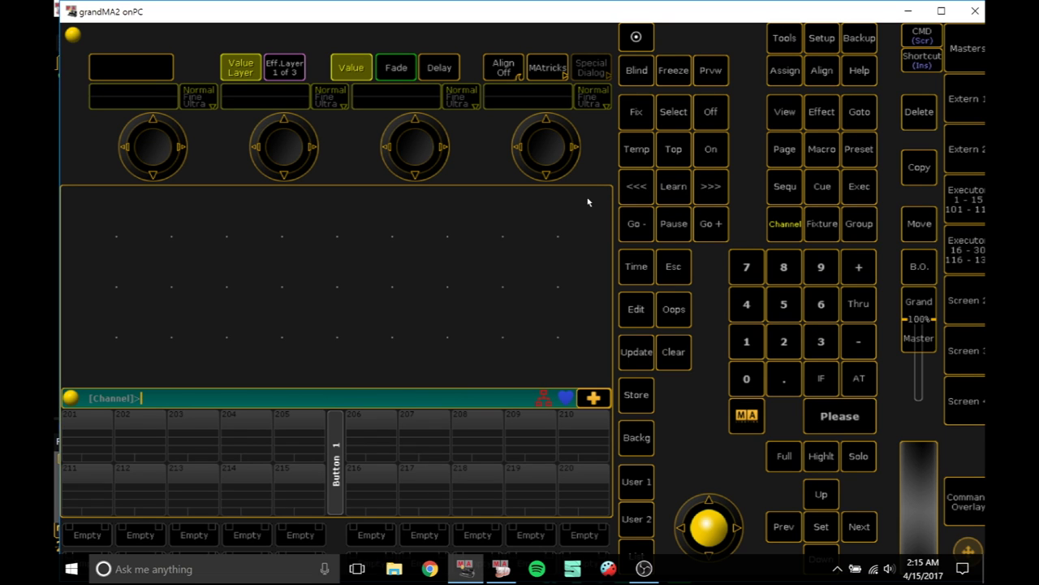
{"action": "left_click", "coordinate": [500, 568]}
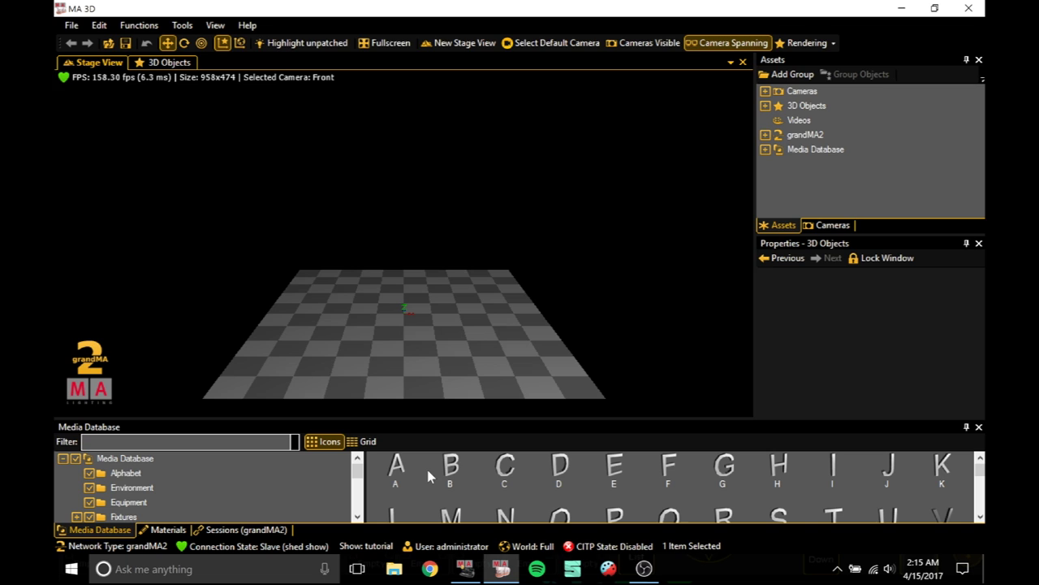
{"action": "left_click", "coordinate": [463, 577]}
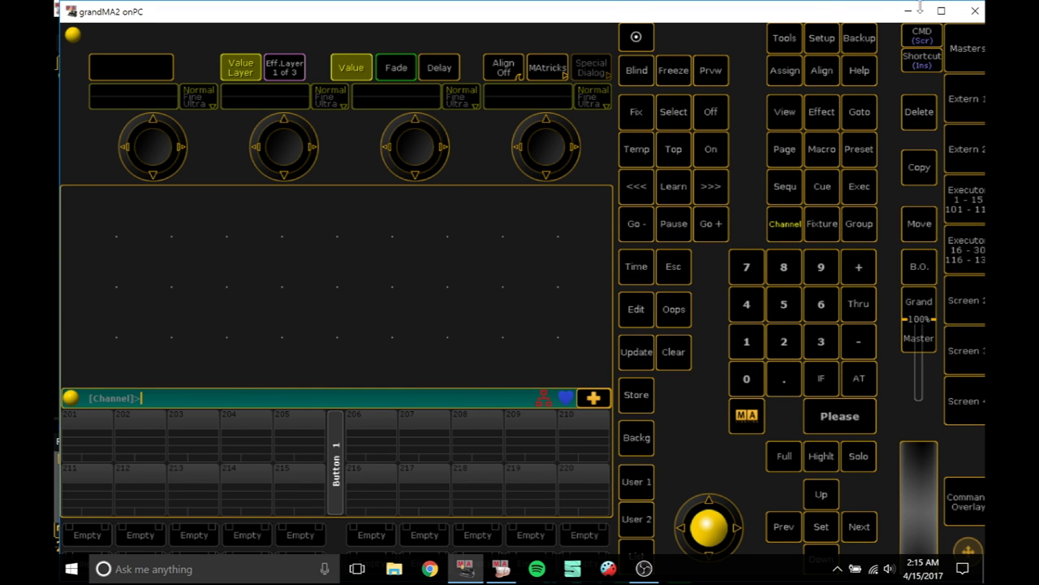
Open Patch & Fixture Schedule from Setup and enter 'vipers' as the new layer name
{"action": "left_click", "coordinate": [816, 46]}
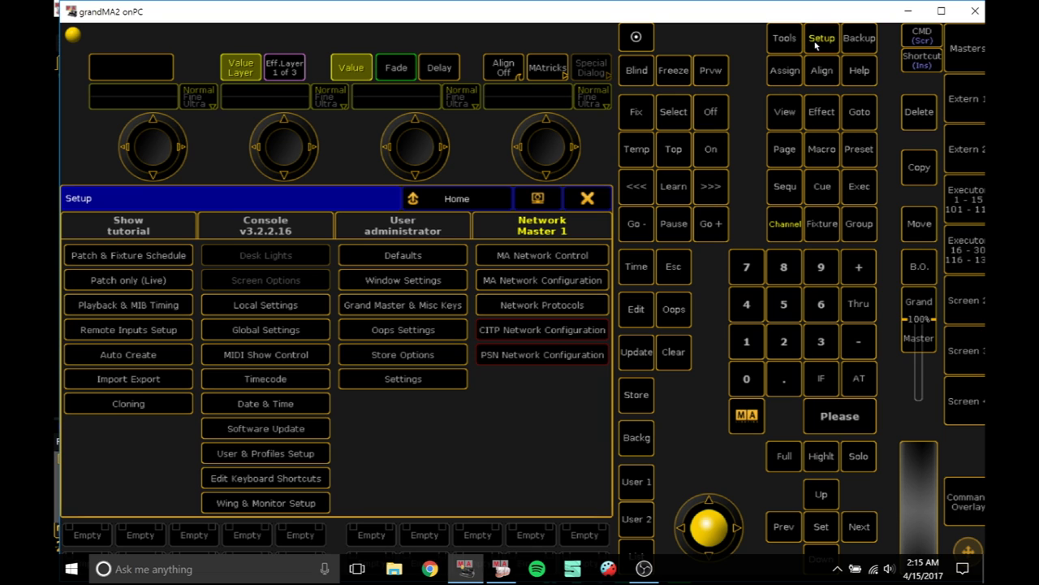
{"action": "left_click", "coordinate": [144, 255]}
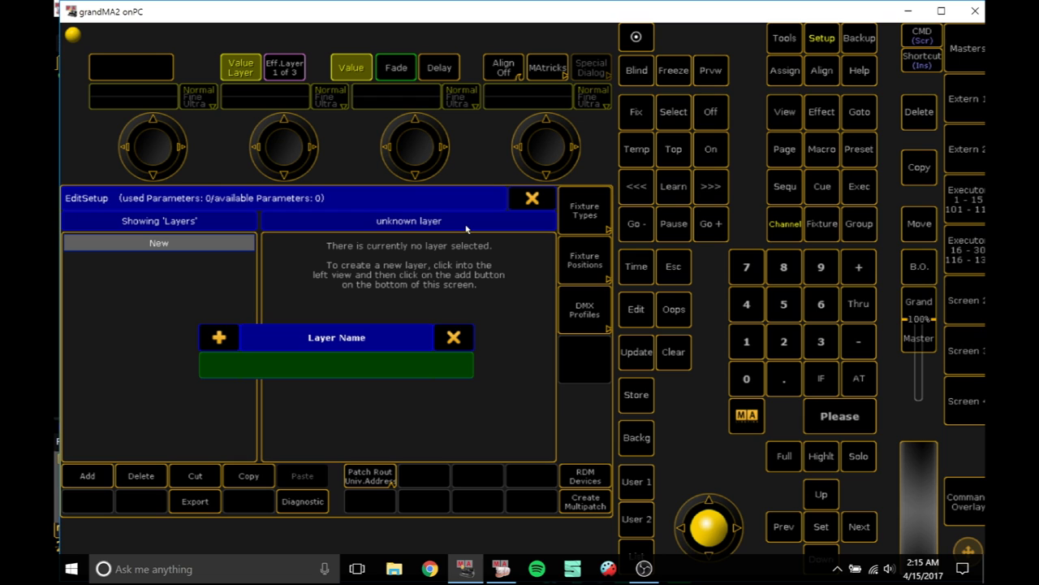
{"action": "type", "text": "vipers"}
Import the Mac Viper Performance 16 bit type from the library, filtered by 'martin' and 'viper'
{"action": "key", "text": "Return"}
{"action": "left_click", "coordinate": [433, 275]}
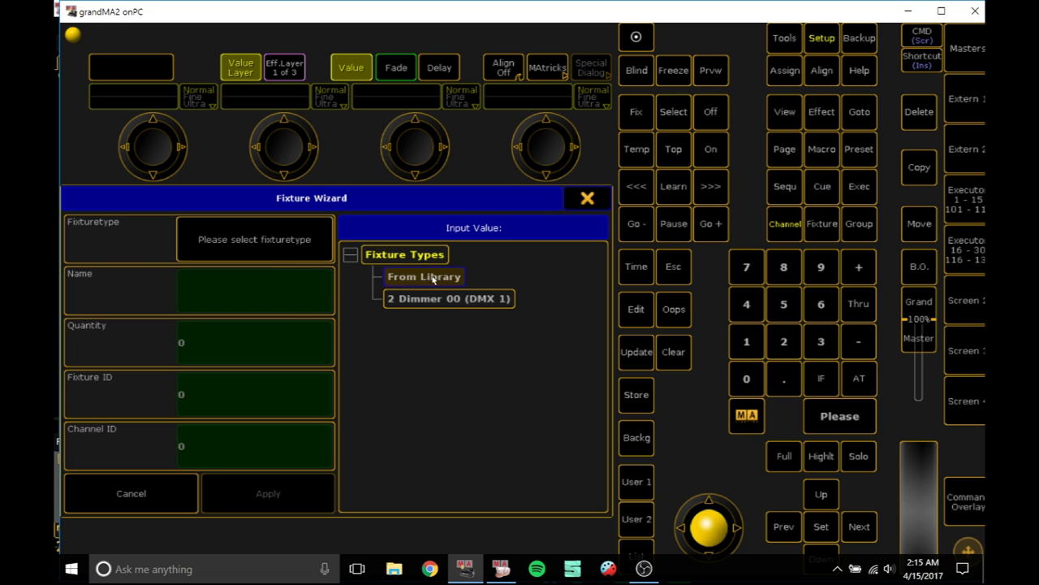
{"action": "left_click", "coordinate": [210, 262]}
{"action": "type", "text": "m"}
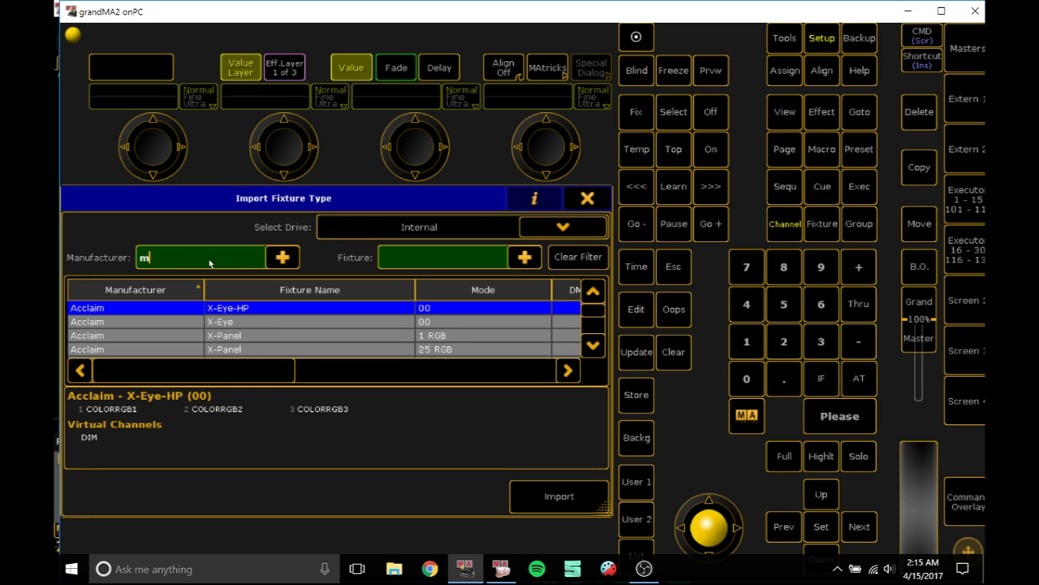
{"action": "type", "text": "artin"}
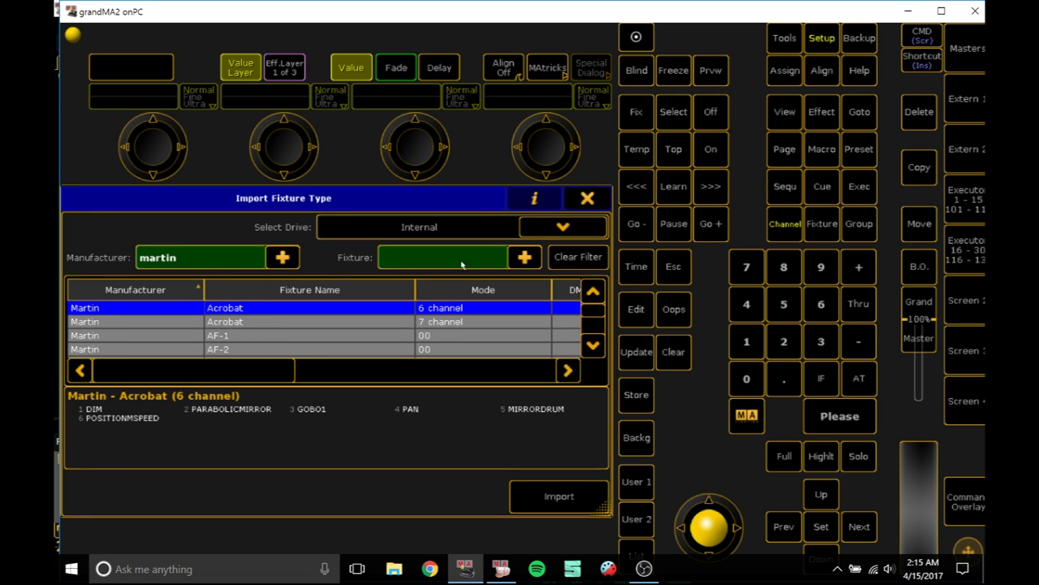
{"action": "left_click", "coordinate": [389, 254]}
{"action": "type", "text": "viper"}
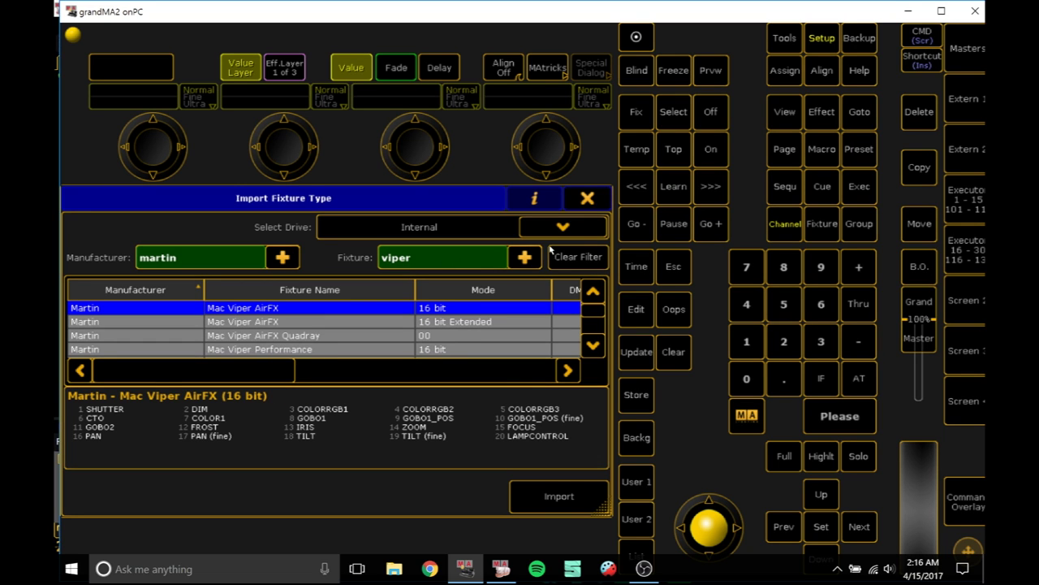
{"action": "left_click", "coordinate": [351, 348]}
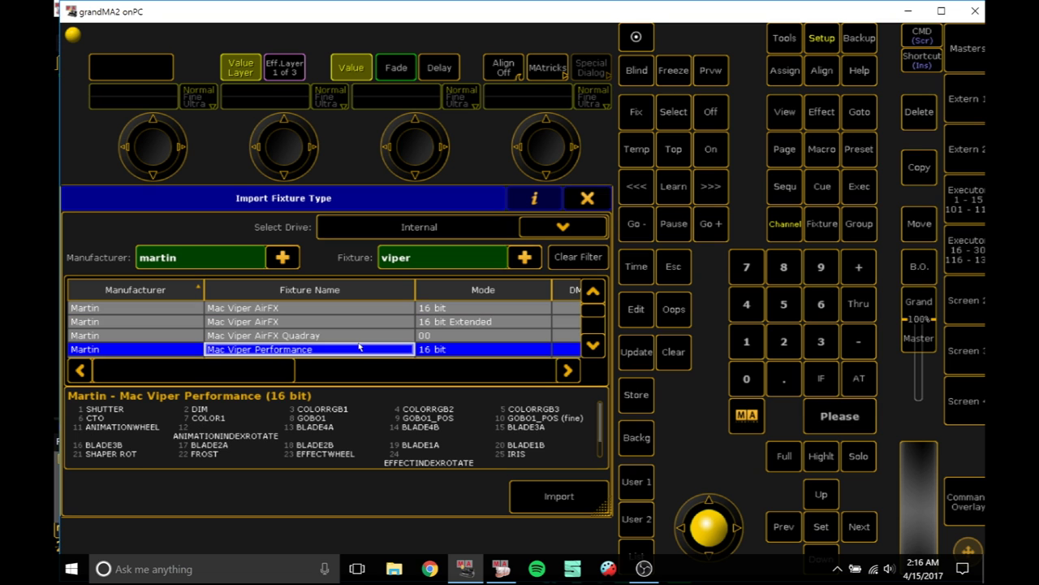
{"action": "left_click", "coordinate": [559, 496]}
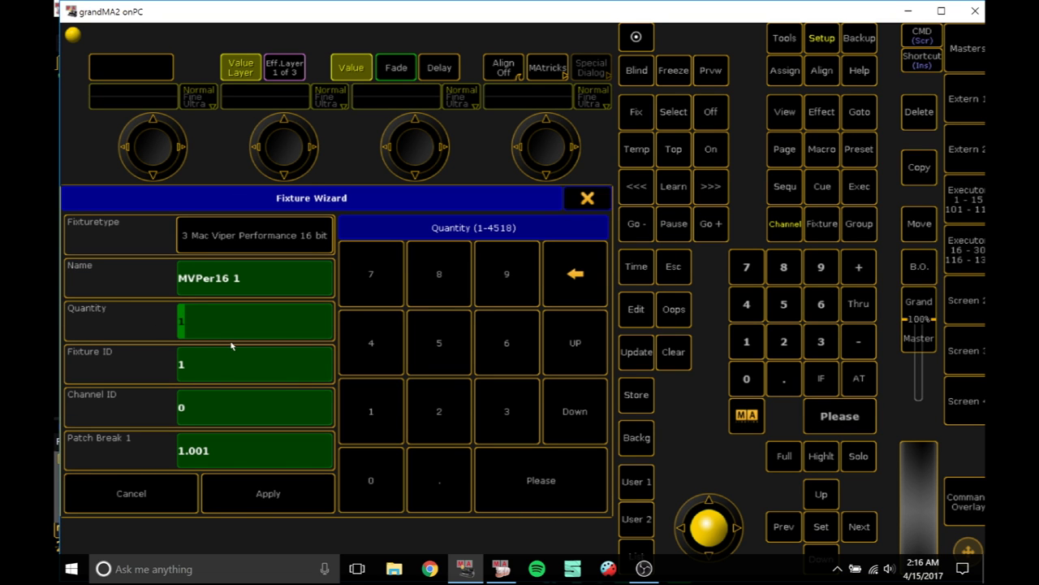
Patch quantity 8 starting at channel ID 1, save the patch and close Setup
{"action": "type", "text": "8"}
{"action": "left_click", "coordinate": [223, 416]}
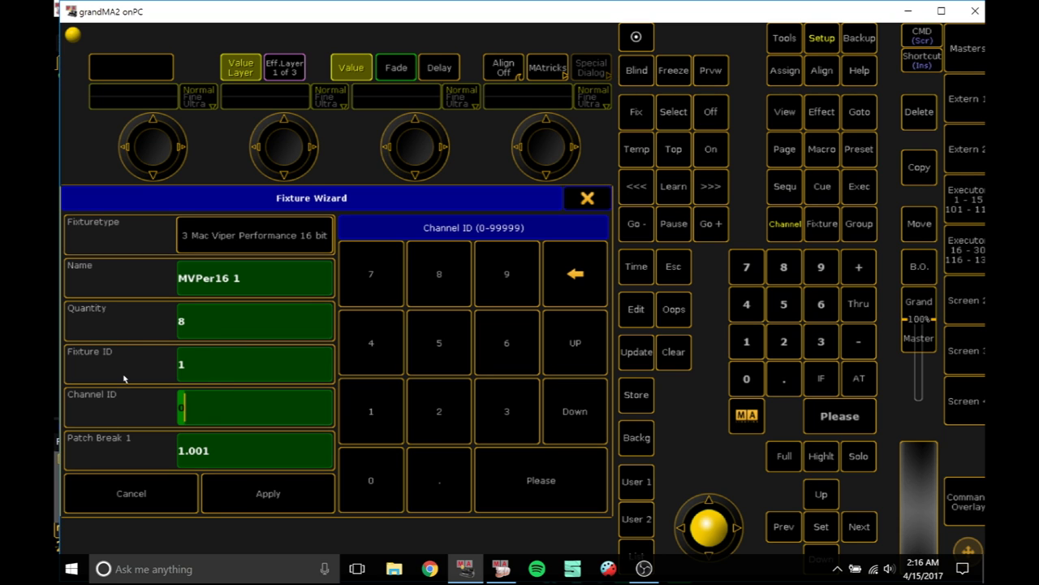
{"action": "type", "text": "1"}
{"action": "left_click", "coordinate": [280, 510]}
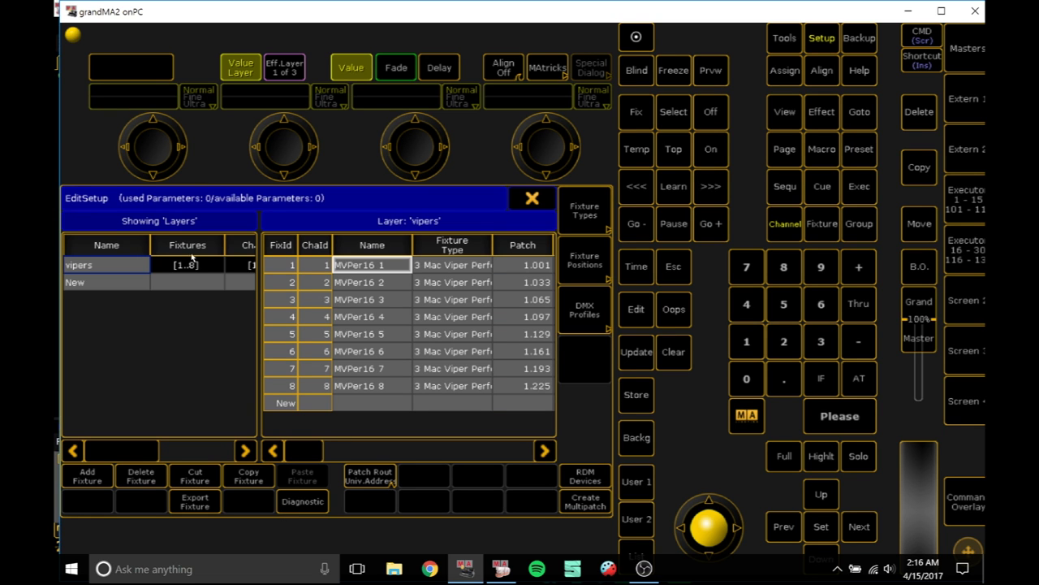
{"action": "left_click", "coordinate": [544, 201]}
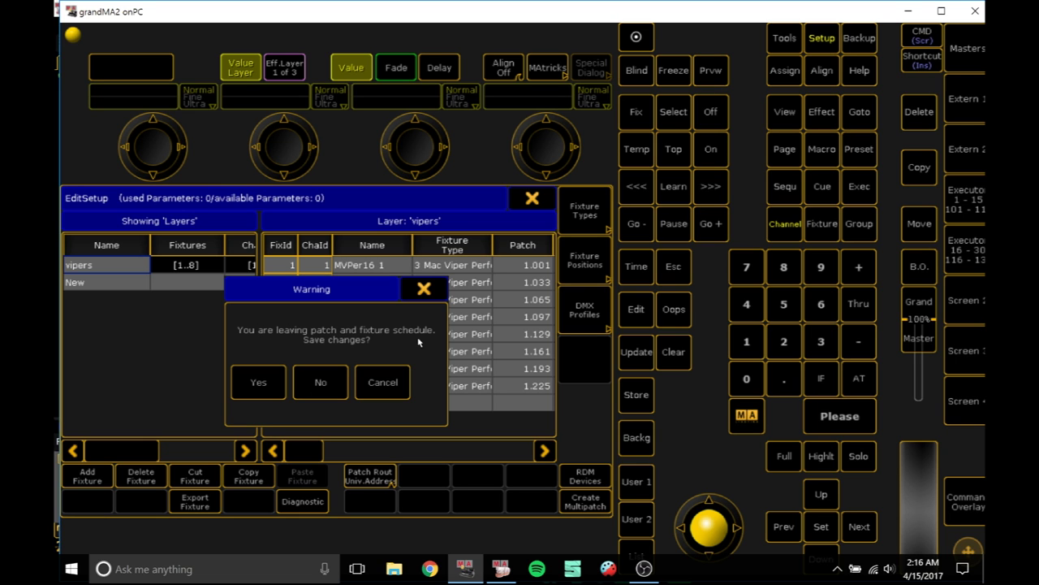
{"action": "left_click", "coordinate": [258, 382]}
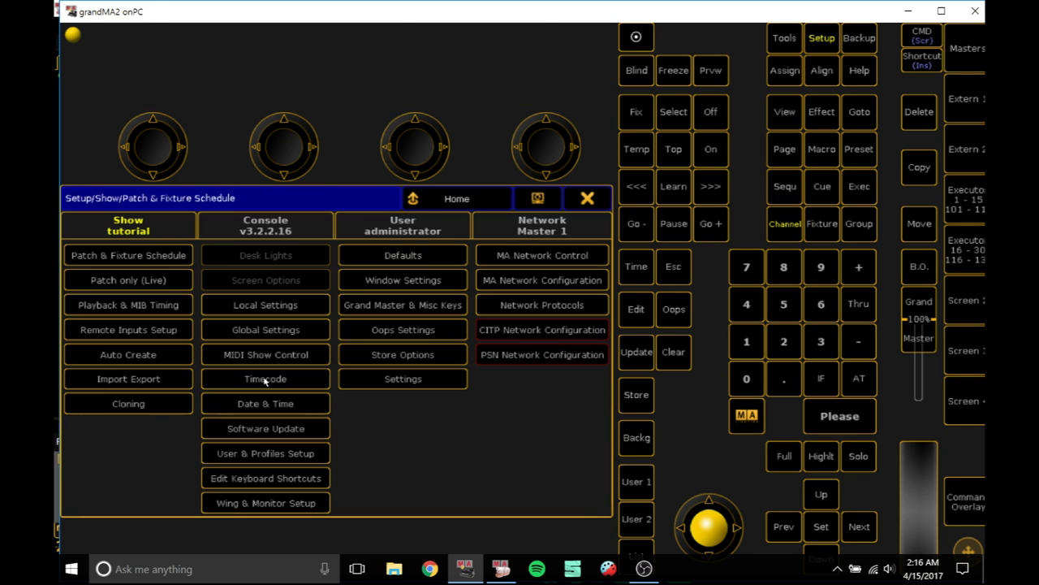
{"action": "left_click", "coordinate": [589, 197]}
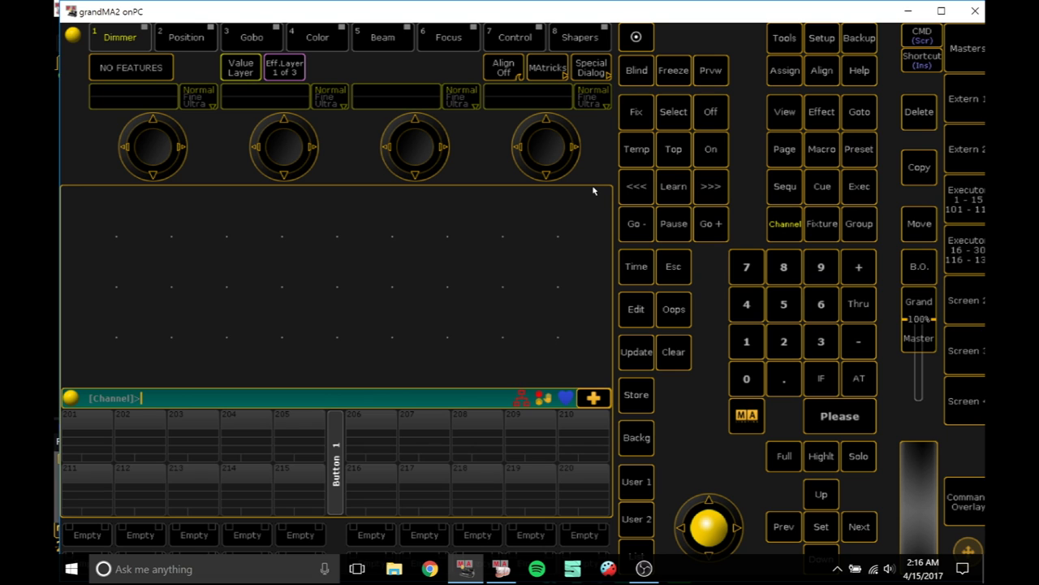
Use Auto Create to make group 1 from all eight MVPer16 fixtures, then close Setup
{"action": "left_click", "coordinate": [822, 38]}
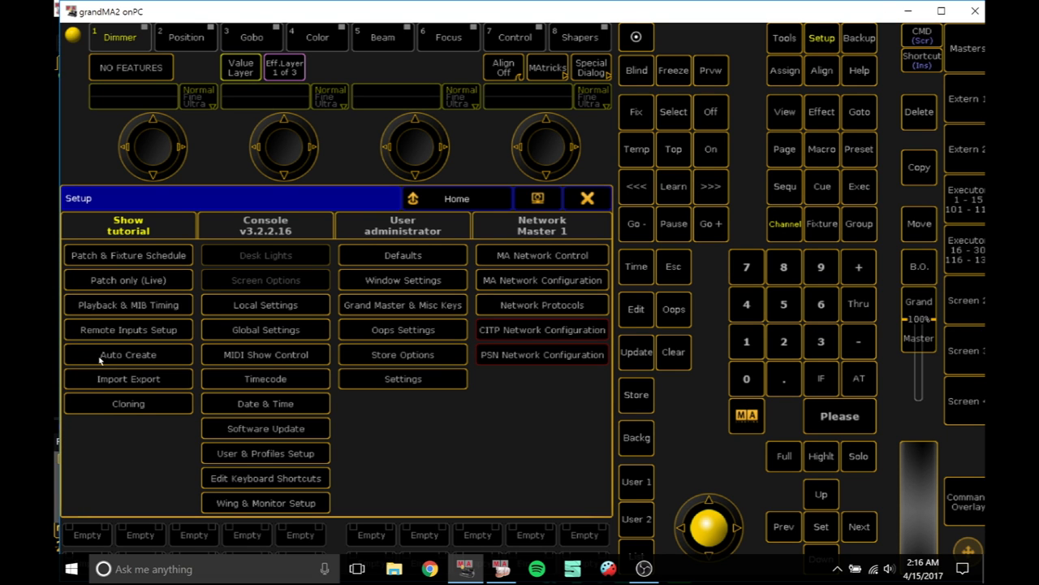
{"action": "left_click", "coordinate": [128, 354]}
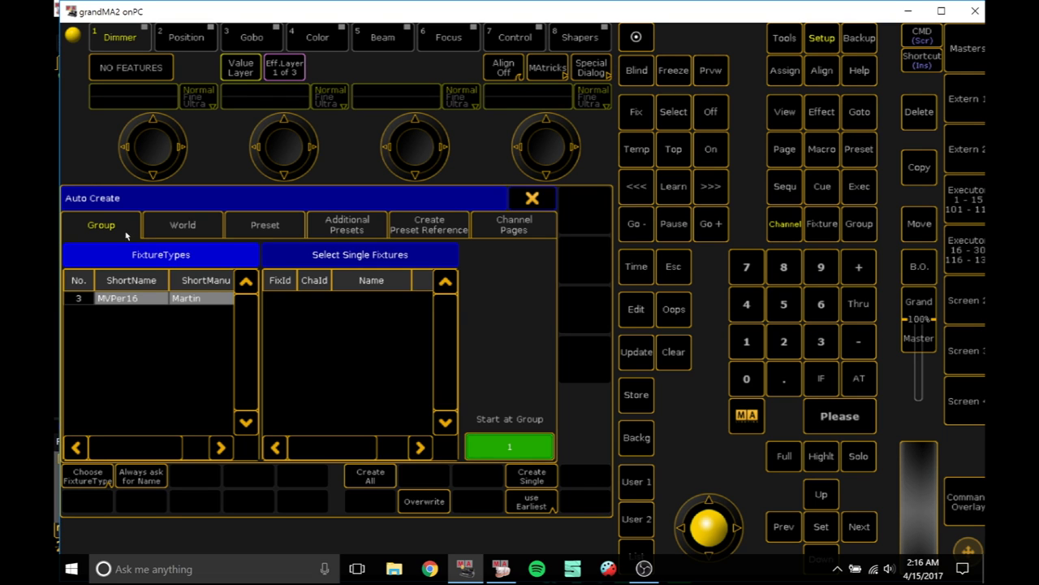
{"action": "left_click", "coordinate": [133, 298]}
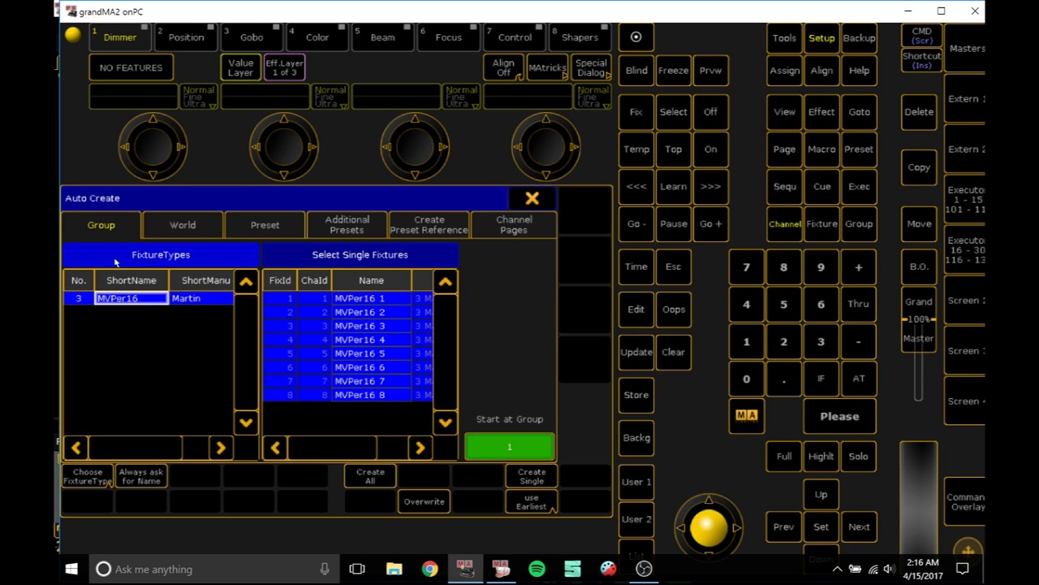
{"action": "left_click", "coordinate": [362, 477]}
{"action": "left_click", "coordinate": [273, 372]}
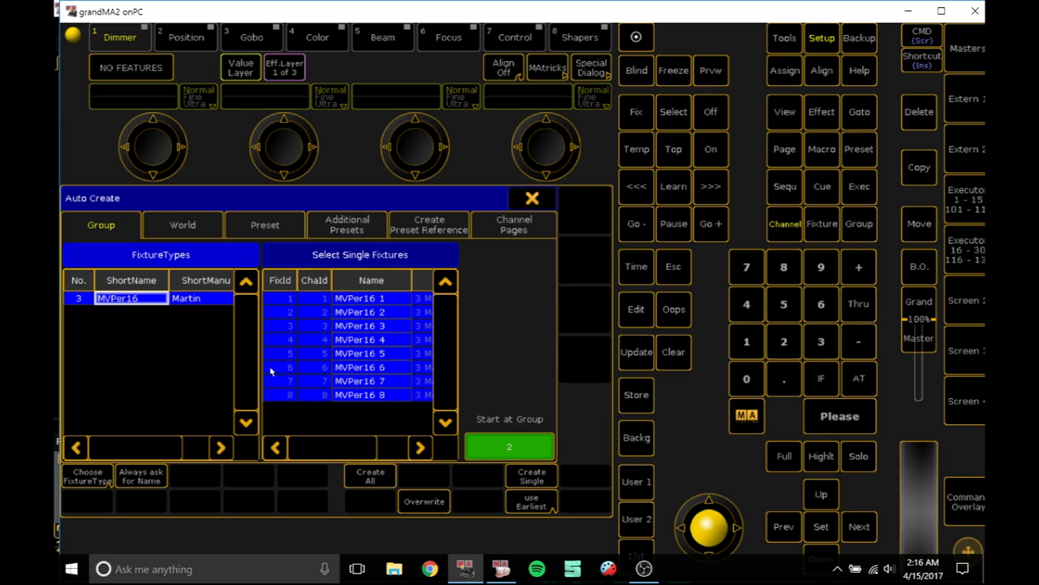
{"action": "left_click", "coordinate": [533, 198]}
{"action": "left_click", "coordinate": [587, 198]}
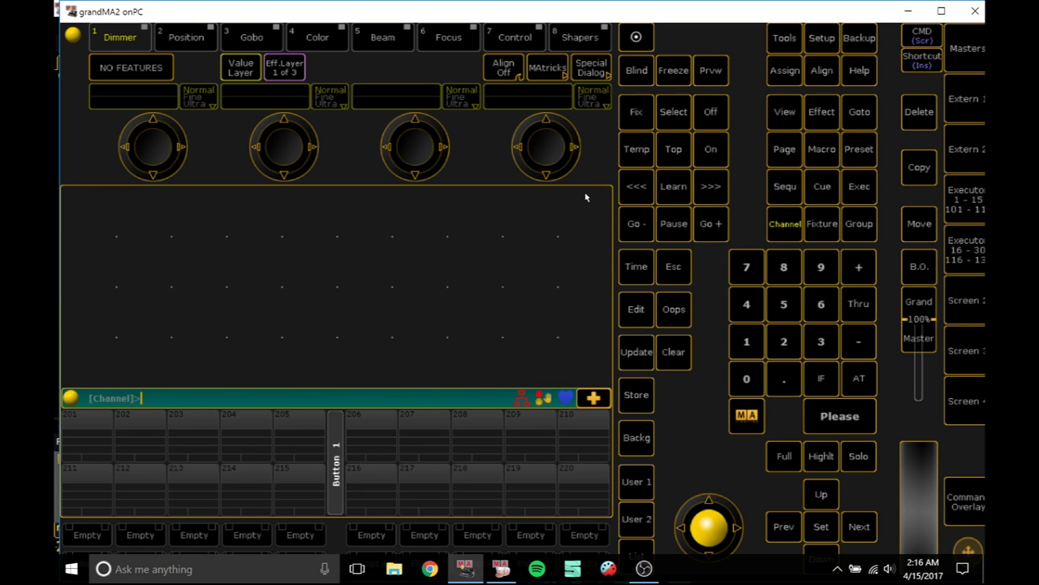
Fill the empty view with the Groups pool window
{"action": "left_click", "coordinate": [87, 213]}
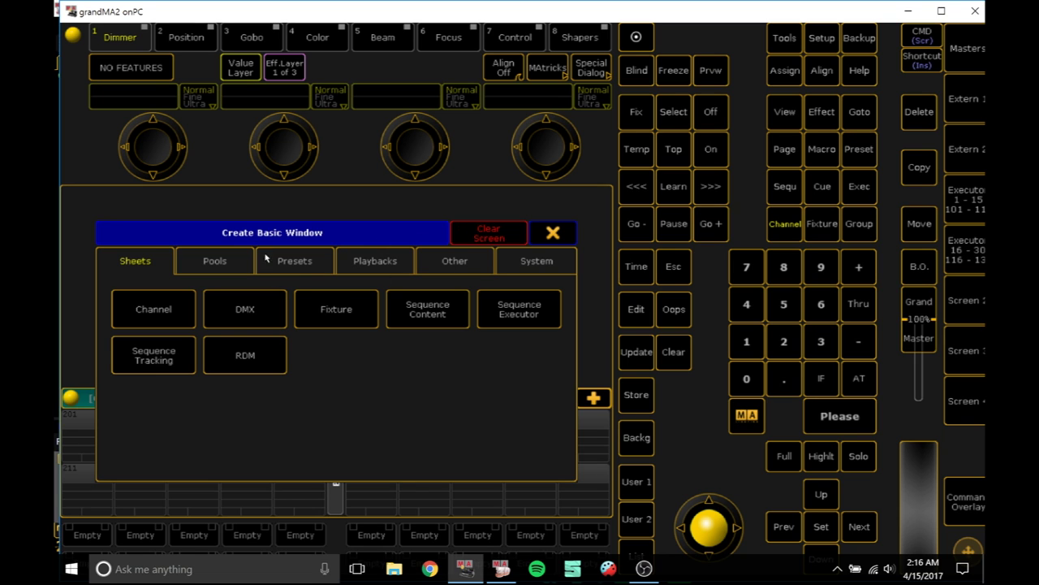
{"action": "left_click", "coordinate": [228, 260]}
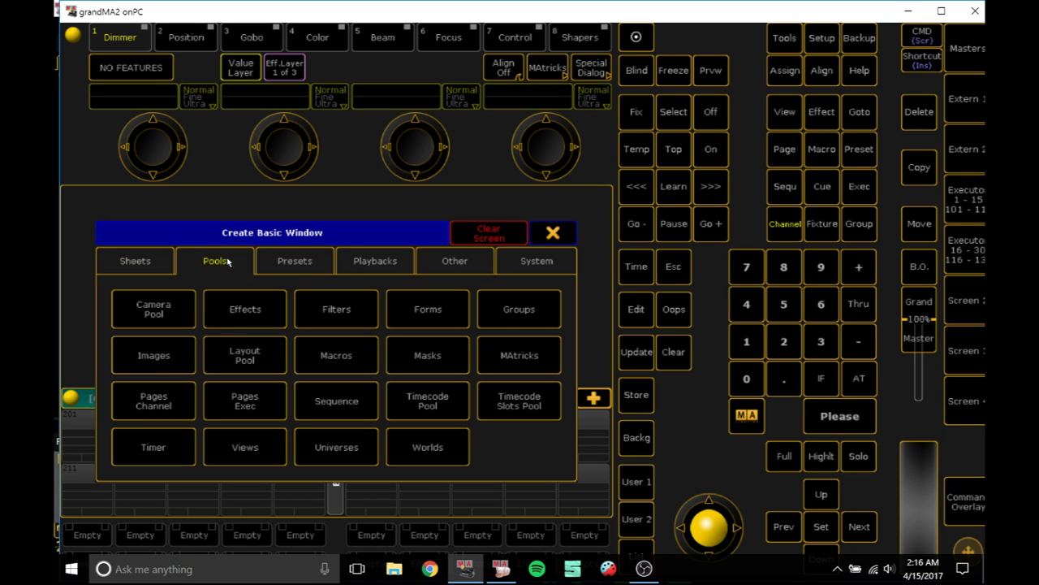
{"action": "left_click", "coordinate": [552, 322]}
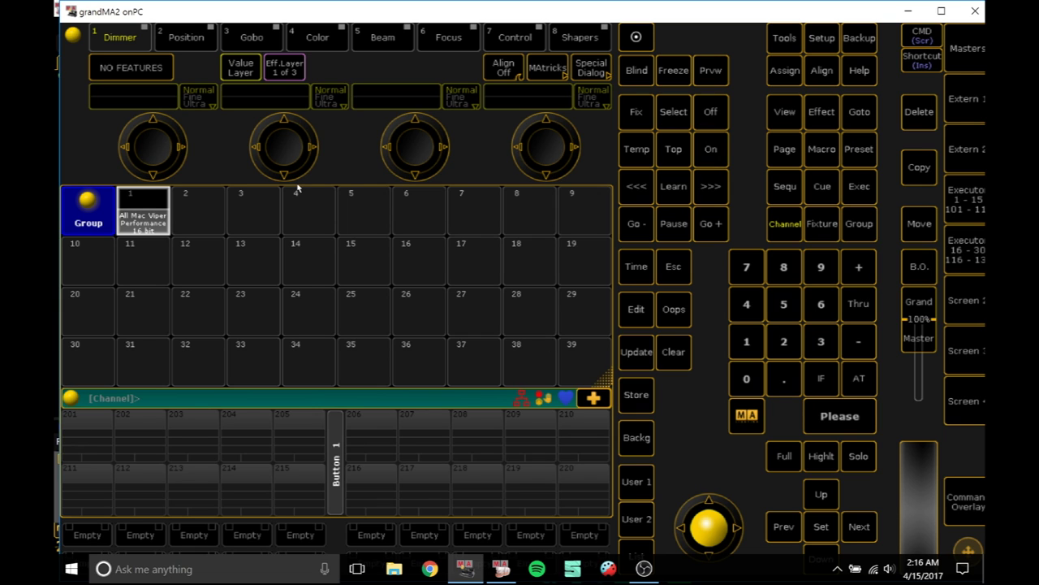
Select group 1, check it in MA 3D, clear the selection, and open Screen 5
{"action": "left_click", "coordinate": [142, 214]}
{"action": "left_click", "coordinate": [500, 570]}
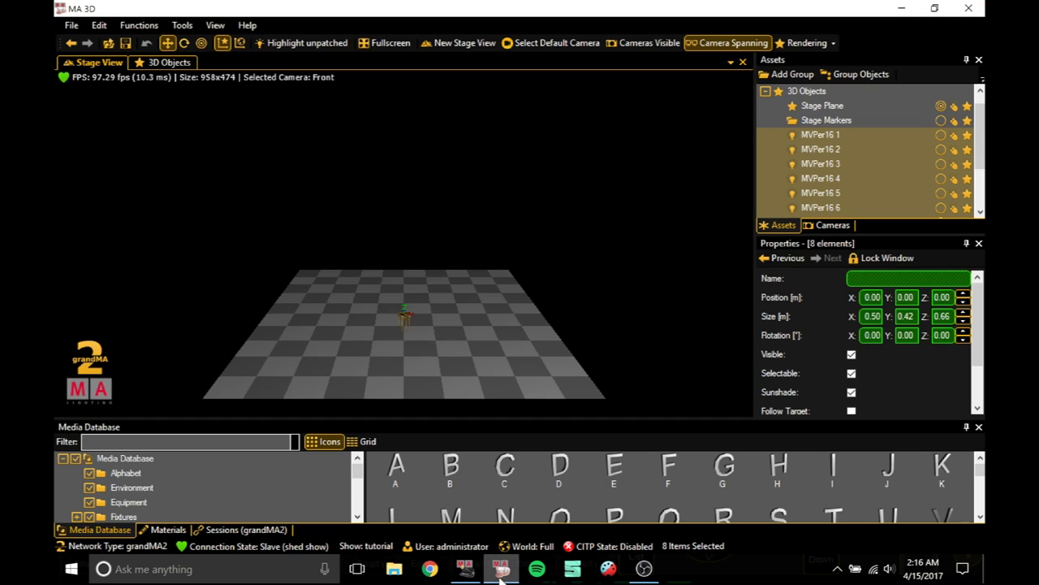
{"action": "left_click", "coordinate": [464, 569]}
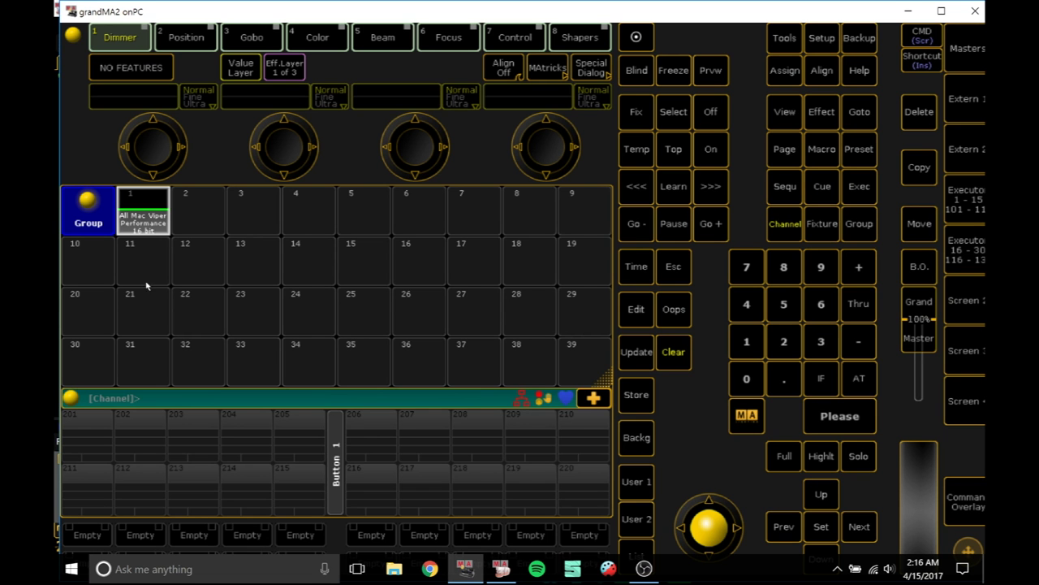
{"action": "left_click", "coordinate": [671, 352]}
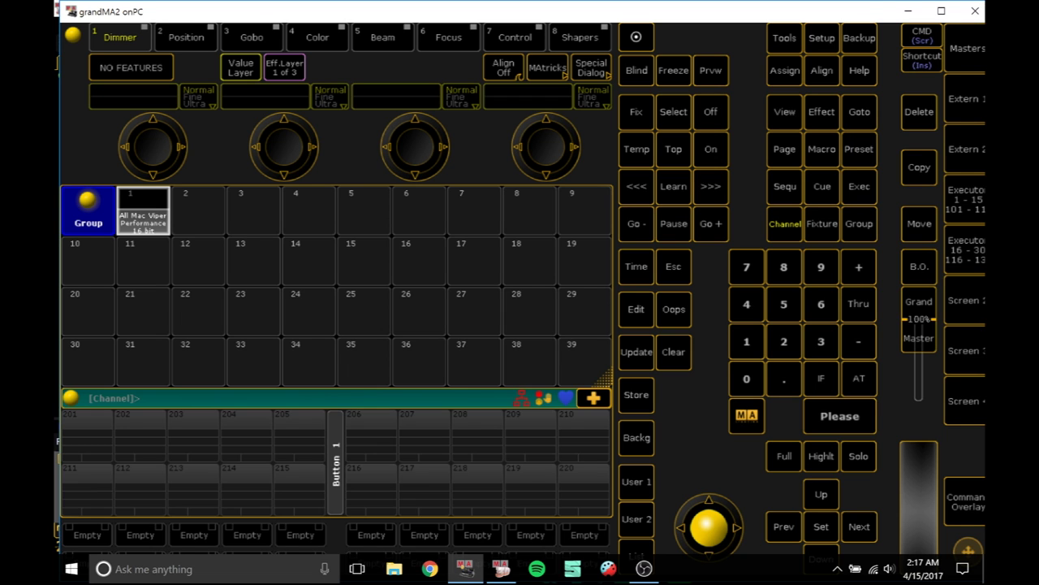
{"action": "left_click", "coordinate": [968, 102]}
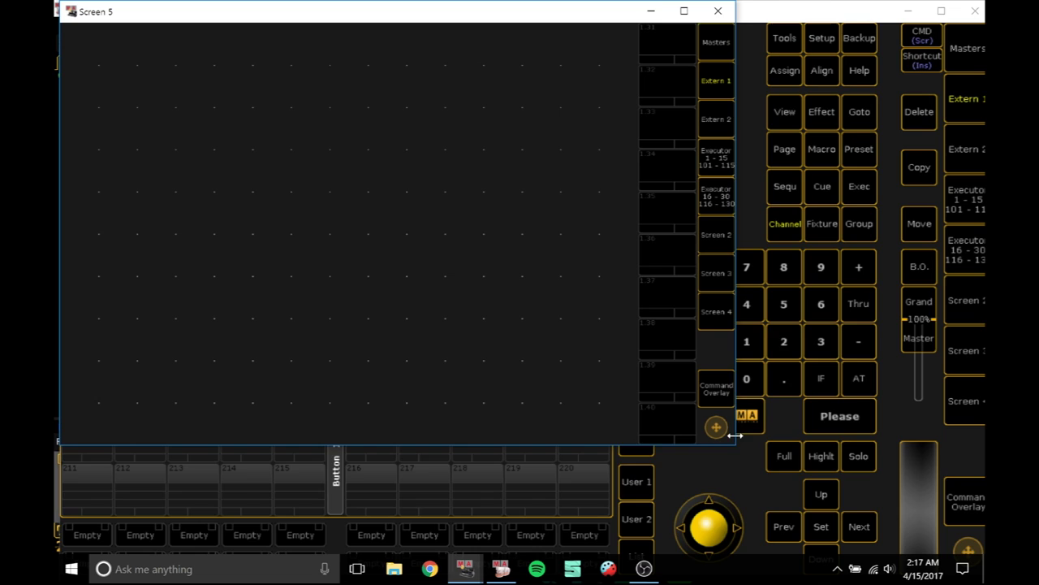
Resize and maximize the Screen 5 window to fill the display
{"action": "left_click_drag", "start_coordinate": [735, 435], "coordinate": [984, 460]}
{"action": "left_click_drag", "start_coordinate": [459, 7], "coordinate": [485, 9]}
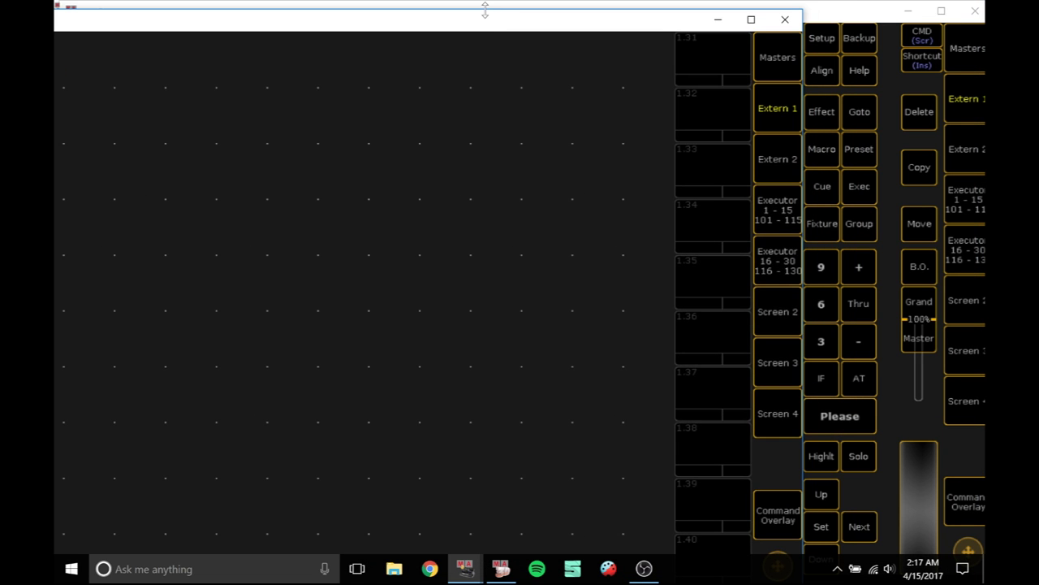
{"action": "left_click", "coordinate": [752, 18]}
Add a trial Layout View to Screen 5, then delete it
{"action": "left_click", "coordinate": [84, 41]}
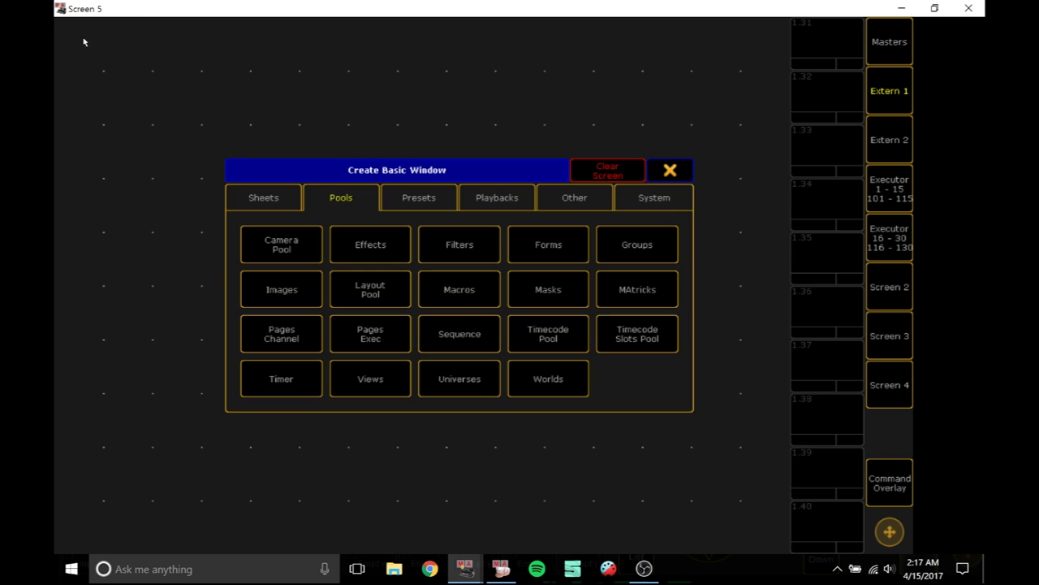
{"action": "left_click", "coordinate": [568, 202]}
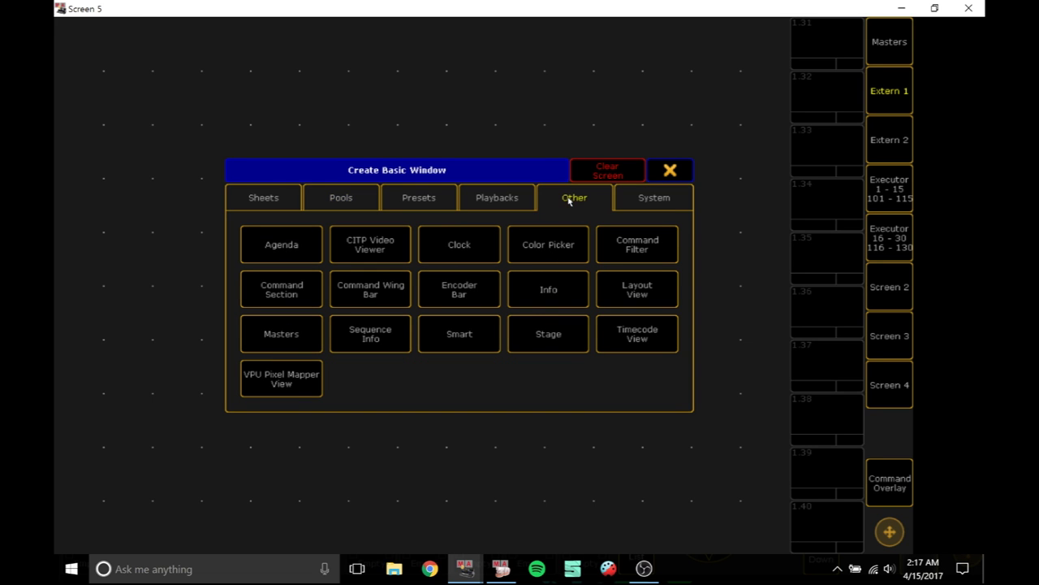
{"action": "left_click", "coordinate": [638, 290]}
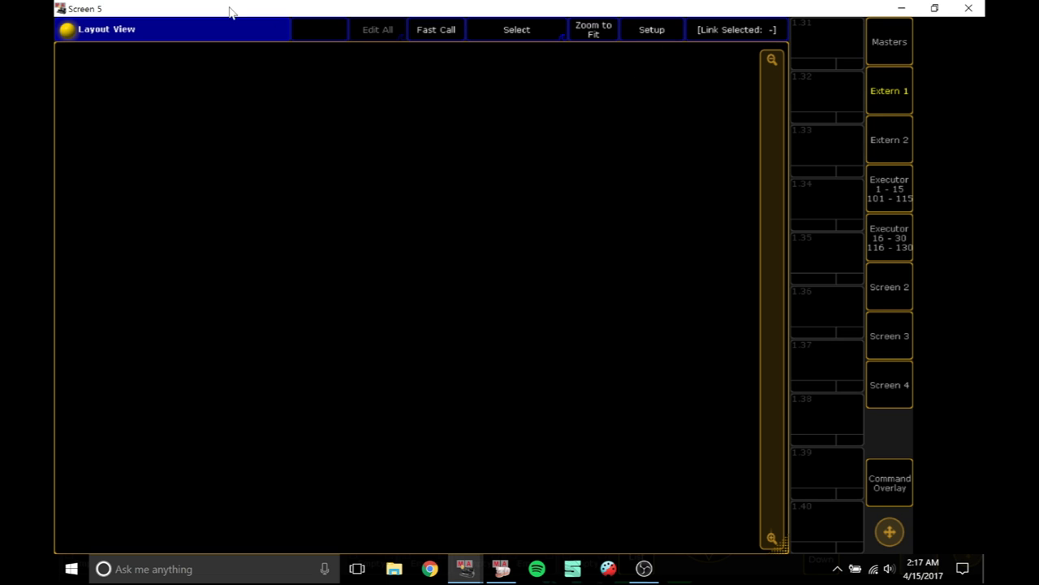
{"action": "left_click", "coordinate": [199, 24]}
{"action": "left_click", "coordinate": [564, 126]}
{"action": "left_click", "coordinate": [93, 32]}
{"action": "left_click", "coordinate": [563, 138]}
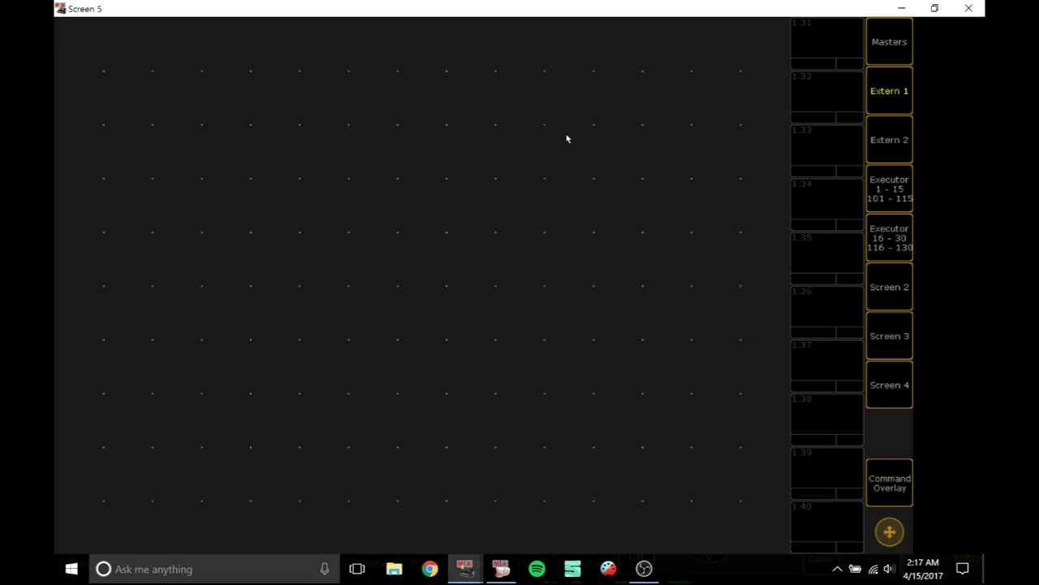
Add a Stage View to Screen 5, test-select its fixture, clear it, and return to the console
{"action": "left_click", "coordinate": [68, 37]}
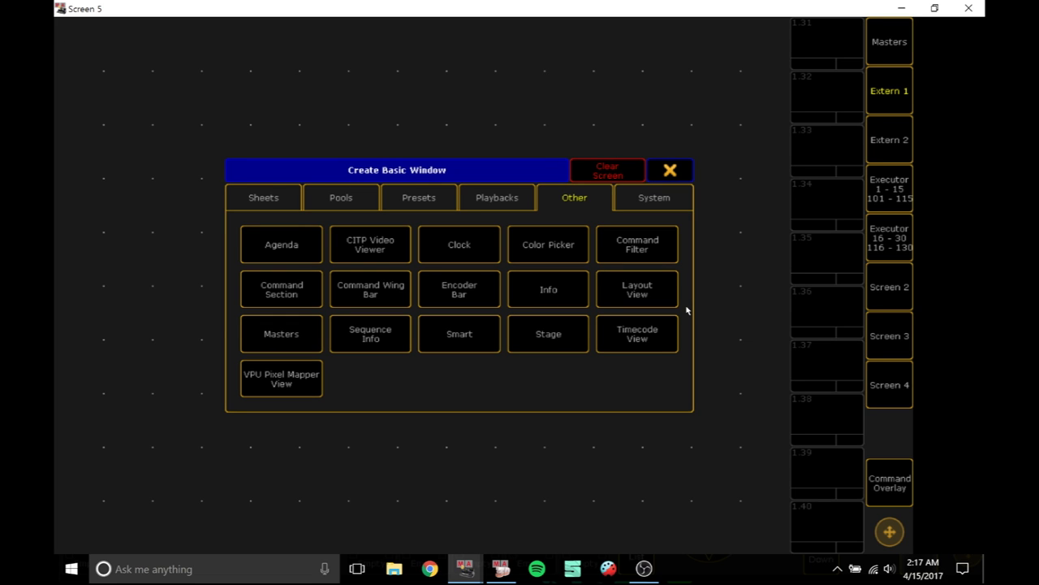
{"action": "left_click", "coordinate": [575, 328]}
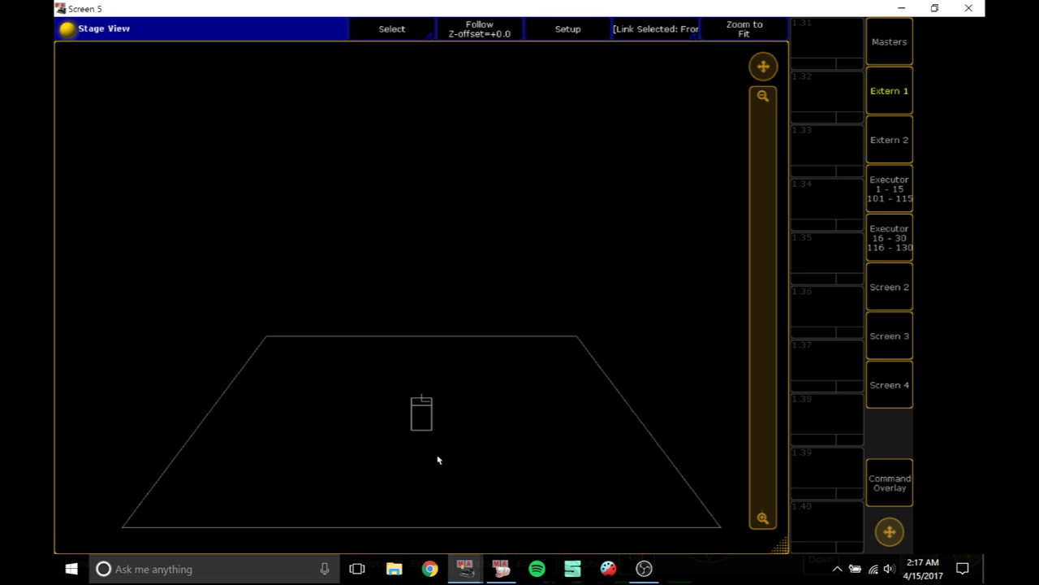
{"action": "left_click_drag", "start_coordinate": [393, 360], "coordinate": [500, 476]}
{"action": "left_click", "coordinate": [885, 497]}
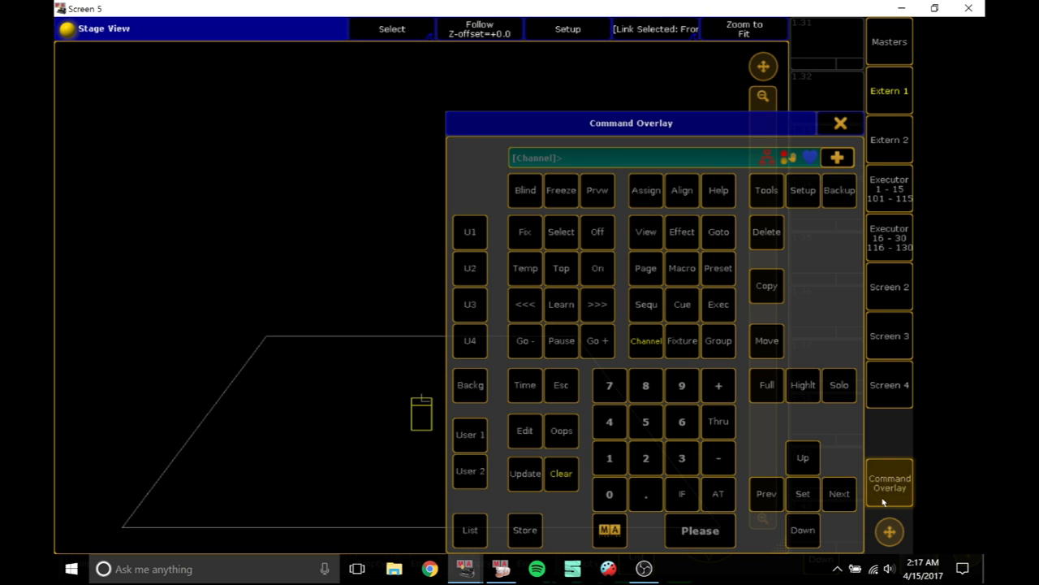
{"action": "left_click", "coordinate": [573, 465]}
{"action": "left_click", "coordinate": [838, 124]}
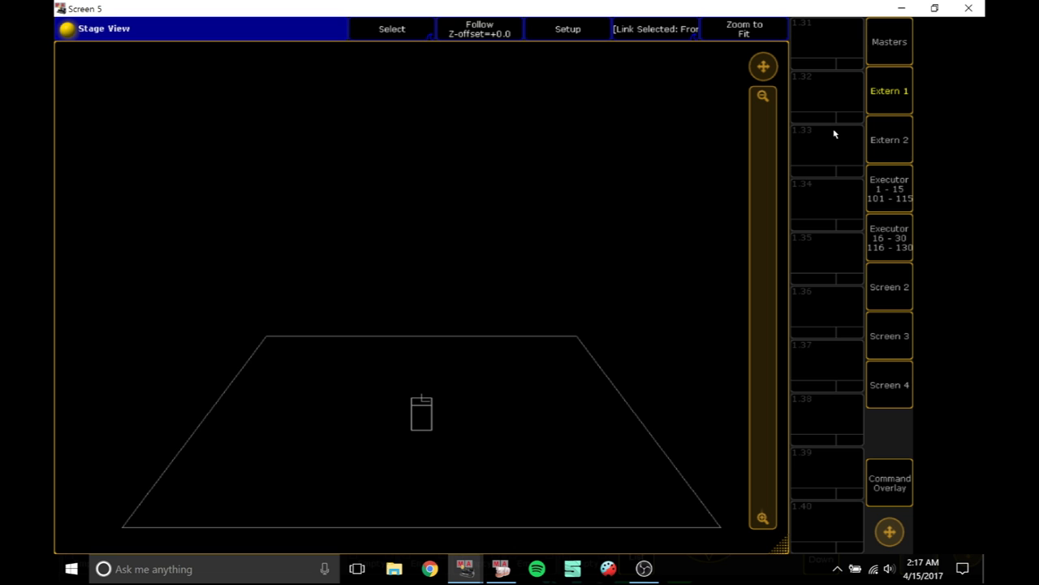
{"action": "left_click", "coordinate": [898, 481]}
{"action": "left_click", "coordinate": [896, 481]}
{"action": "left_click", "coordinate": [889, 91]}
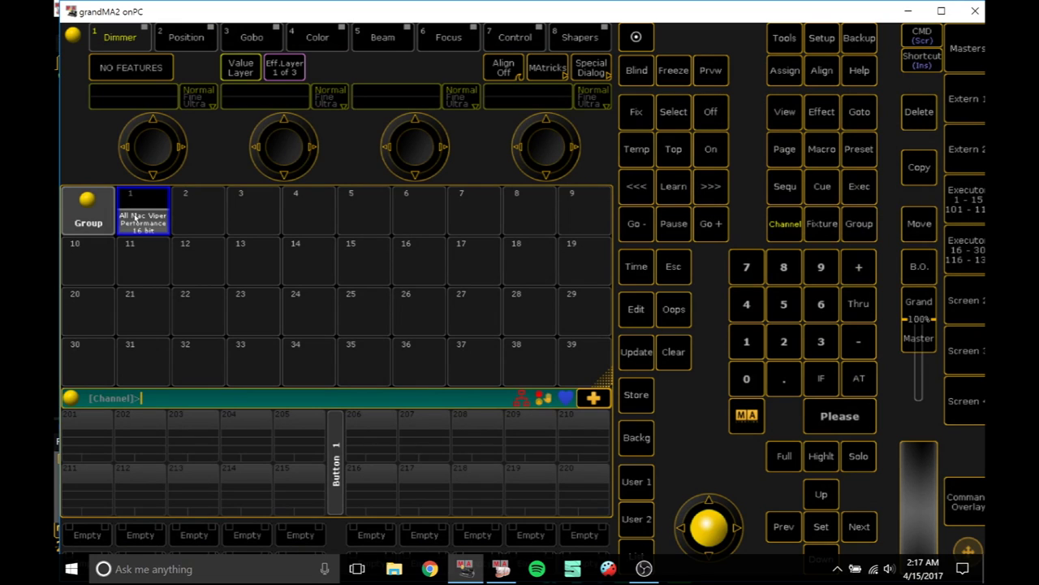
Select the All Mac Viper group and set its X rotation to -180°
{"action": "left_click", "coordinate": [135, 215]}
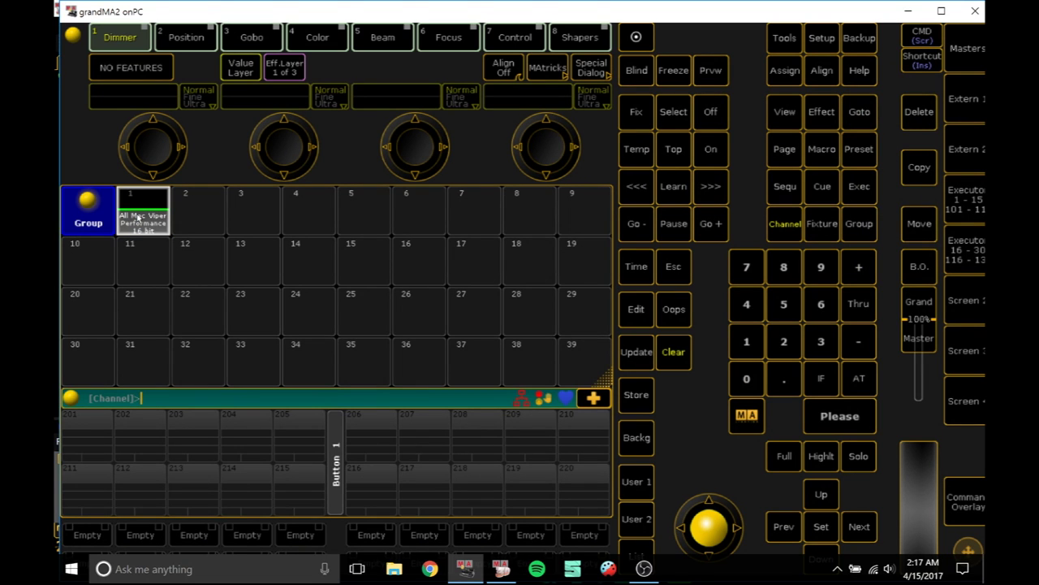
{"action": "left_click", "coordinate": [961, 104]}
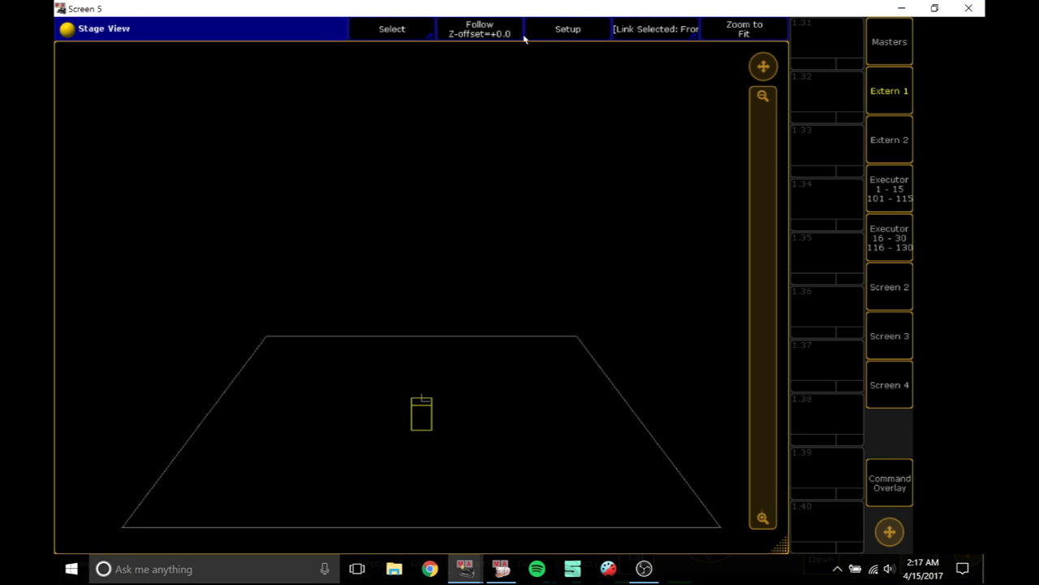
{"action": "left_click", "coordinate": [902, 96]}
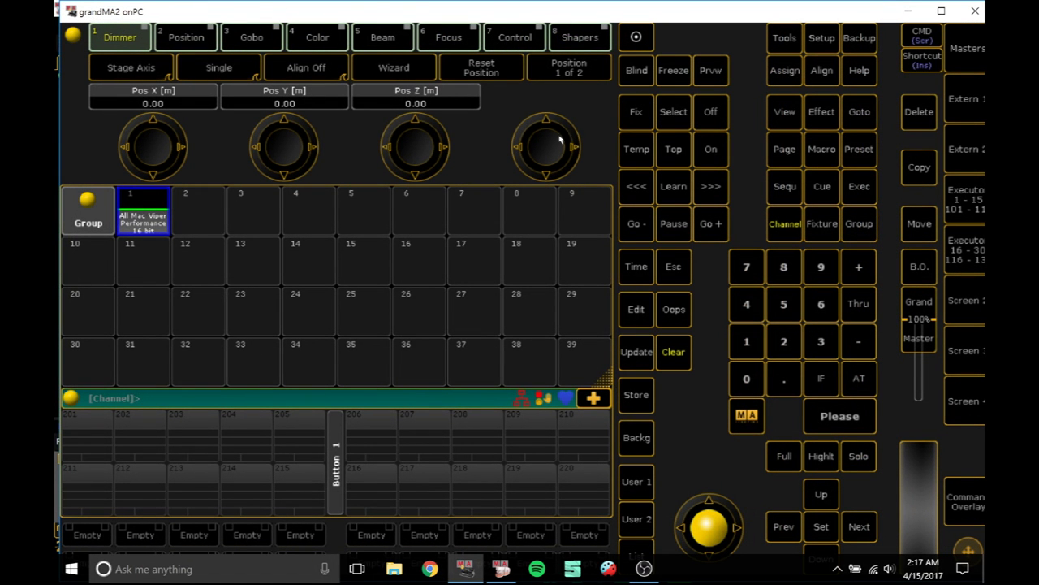
{"action": "left_click", "coordinate": [570, 73]}
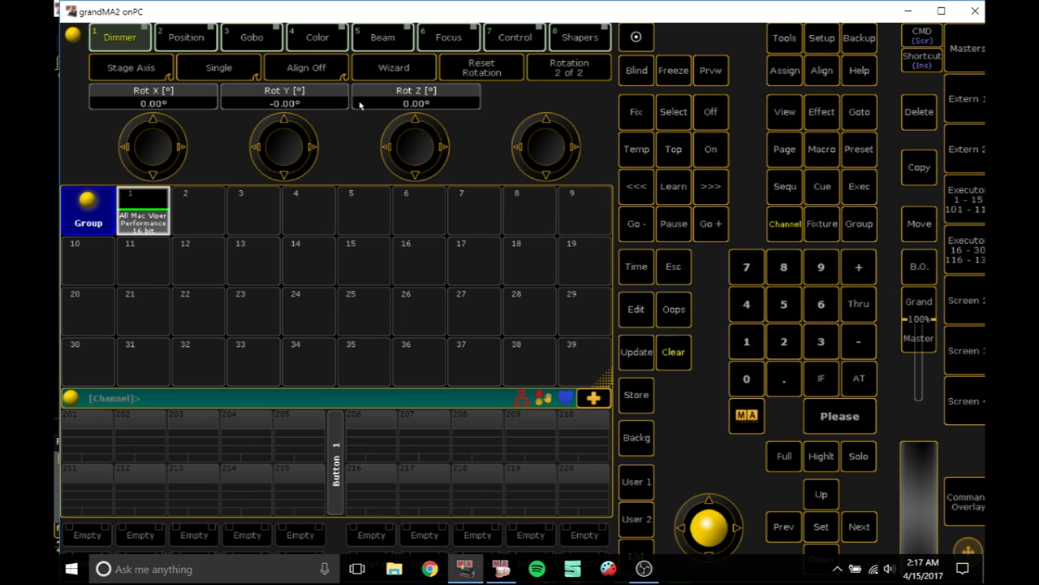
{"action": "left_click", "coordinate": [154, 141]}
{"action": "type", "text": "-180"}
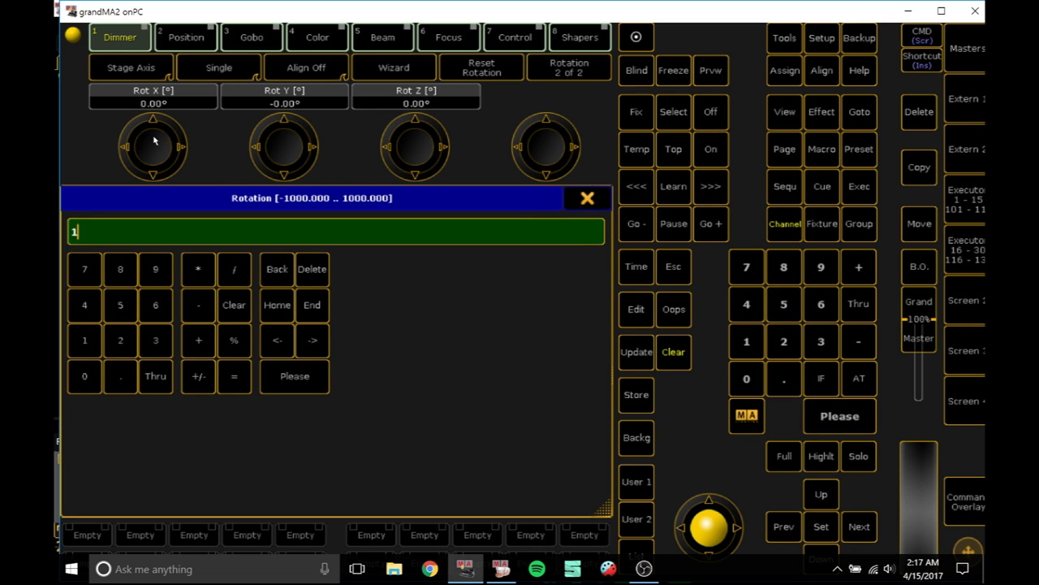
{"action": "key", "text": "Return"}
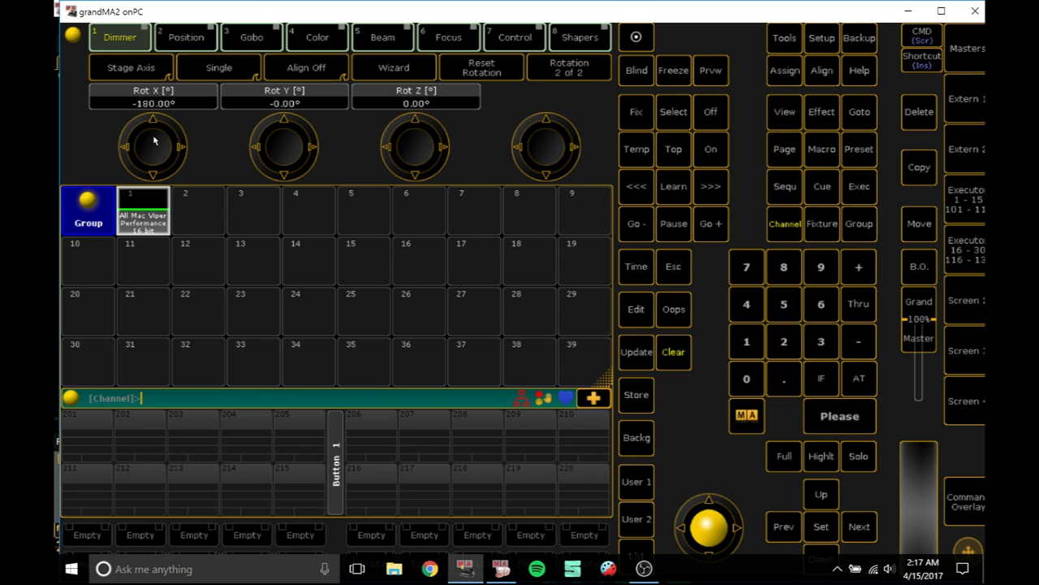
{"action": "left_click", "coordinate": [515, 573]}
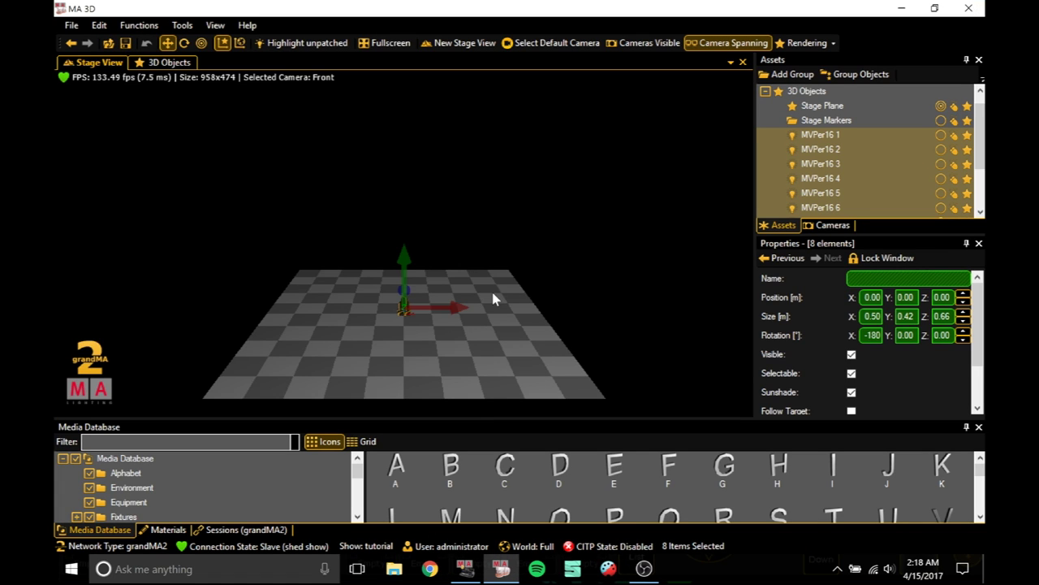
{"action": "left_click", "coordinate": [465, 568]}
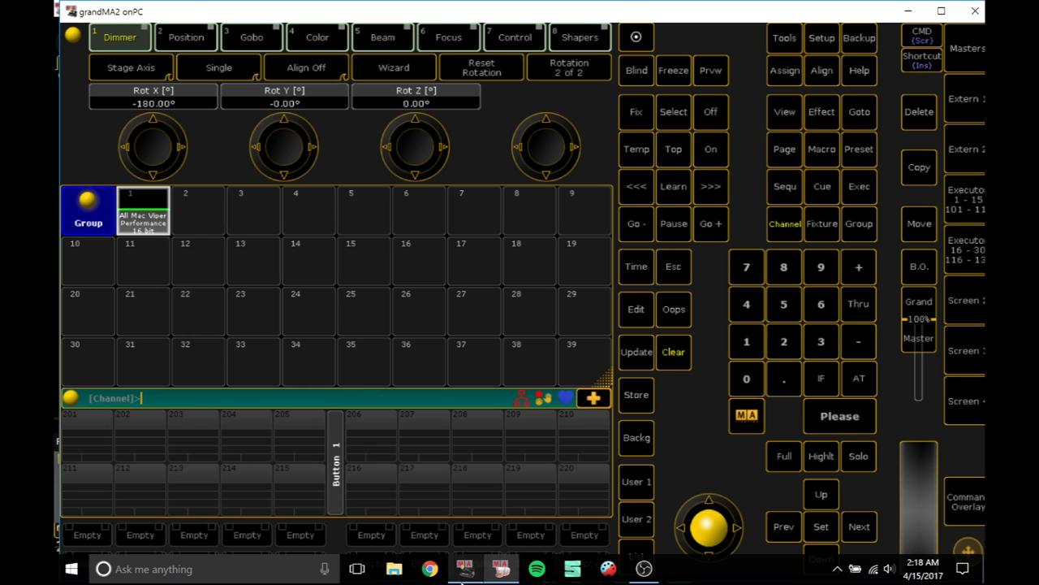
Spread the fixtures' X position from -4 thru 4 m and check it in MA 3D
{"action": "left_click", "coordinate": [601, 73]}
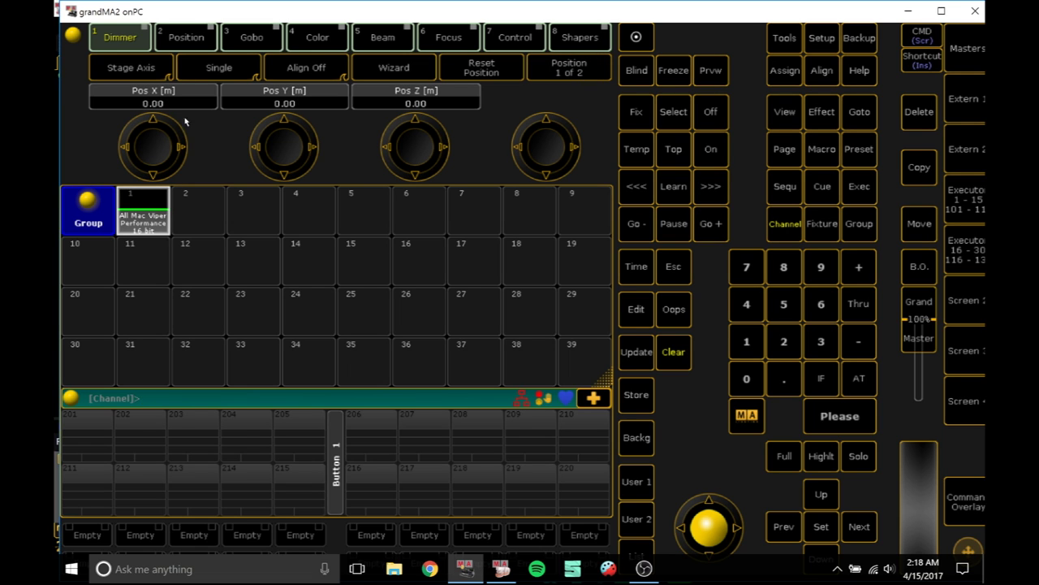
{"action": "left_click", "coordinate": [162, 142]}
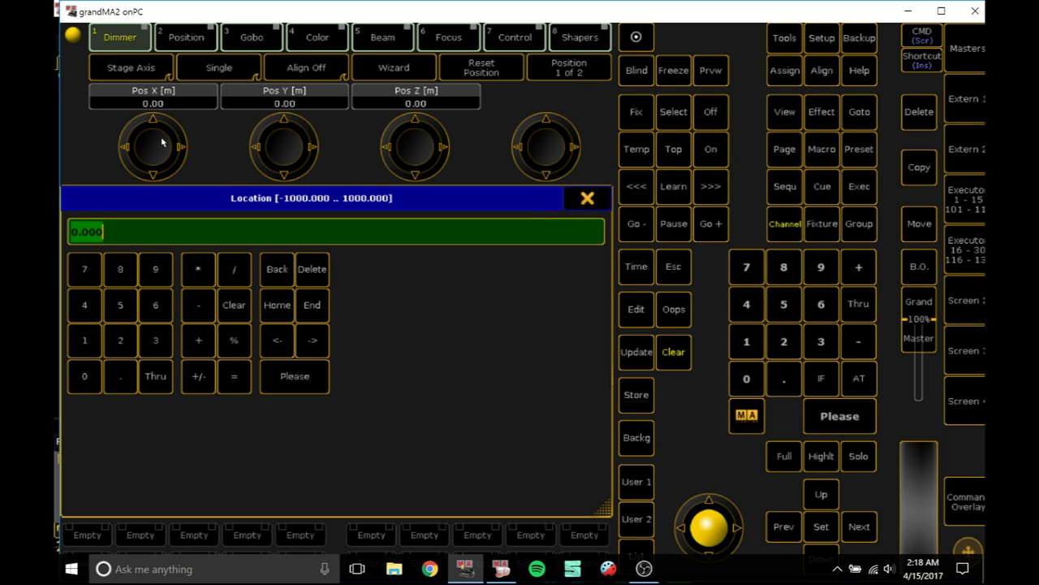
{"action": "type", "text": "-4"}
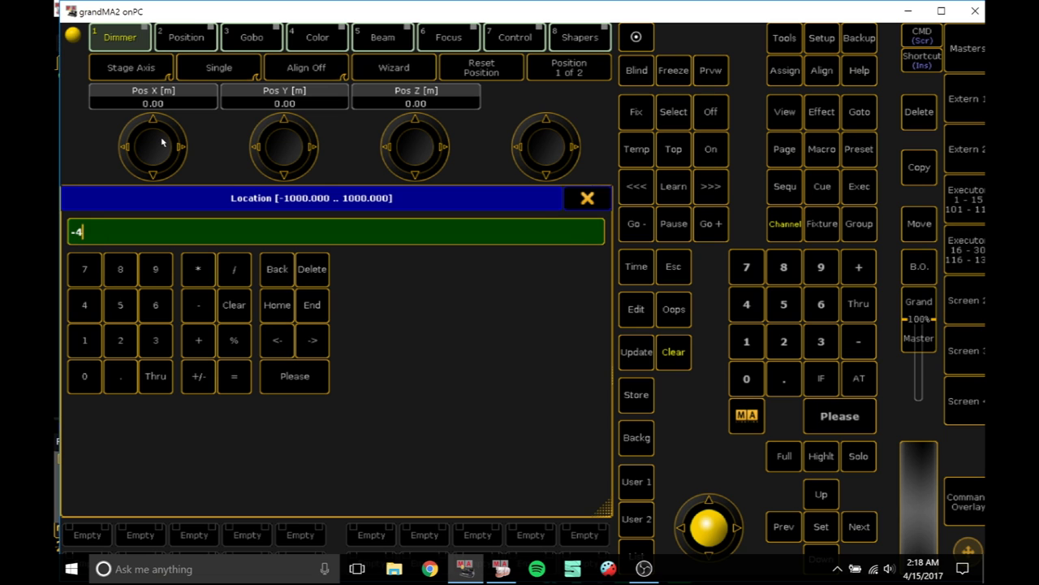
{"action": "left_click", "coordinate": [158, 381]}
{"action": "type", "text": "4"}
{"action": "left_click", "coordinate": [272, 379]}
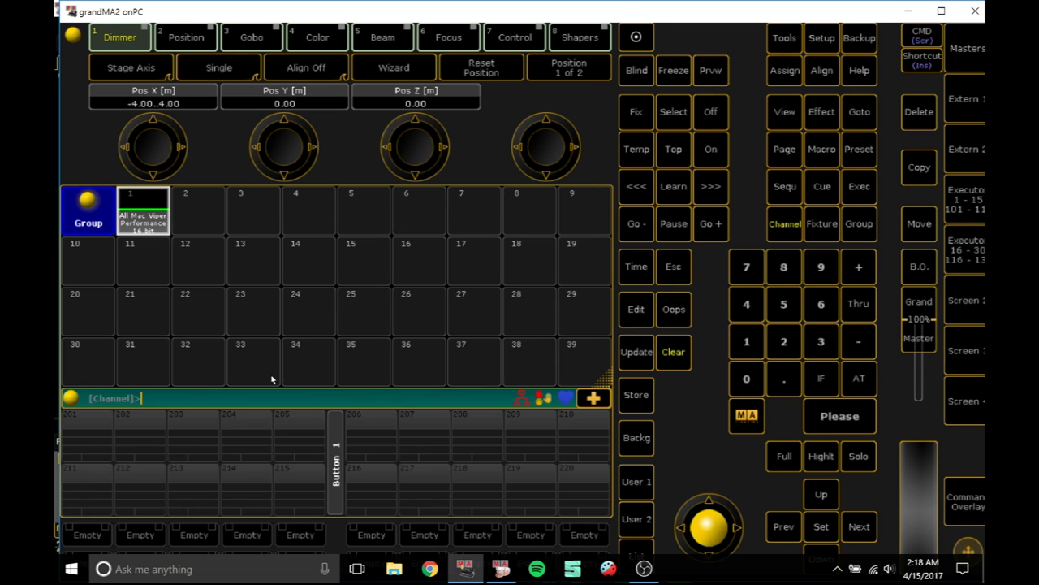
{"action": "left_click", "coordinate": [502, 569]}
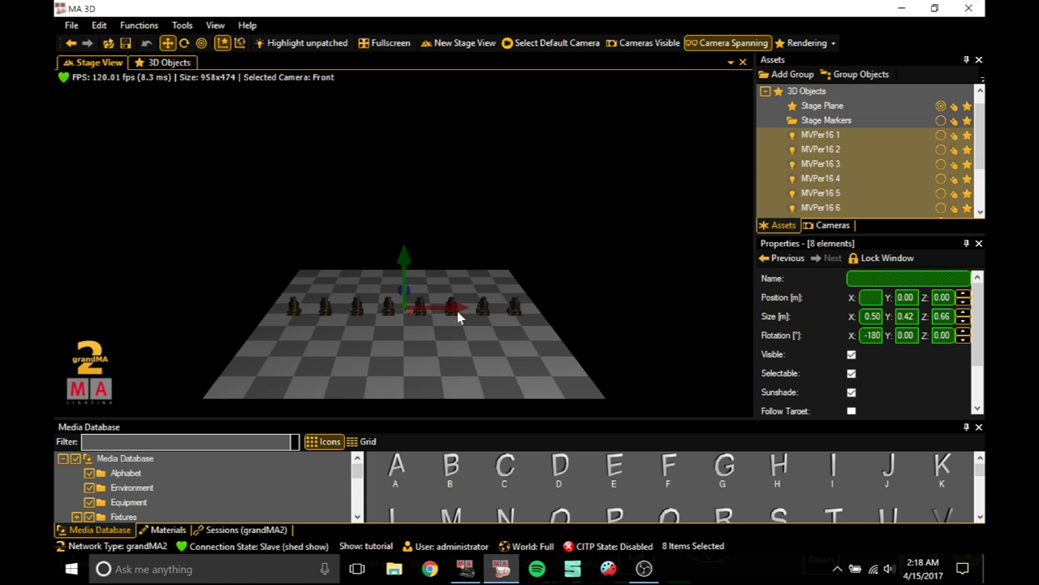
{"action": "left_click", "coordinate": [461, 570]}
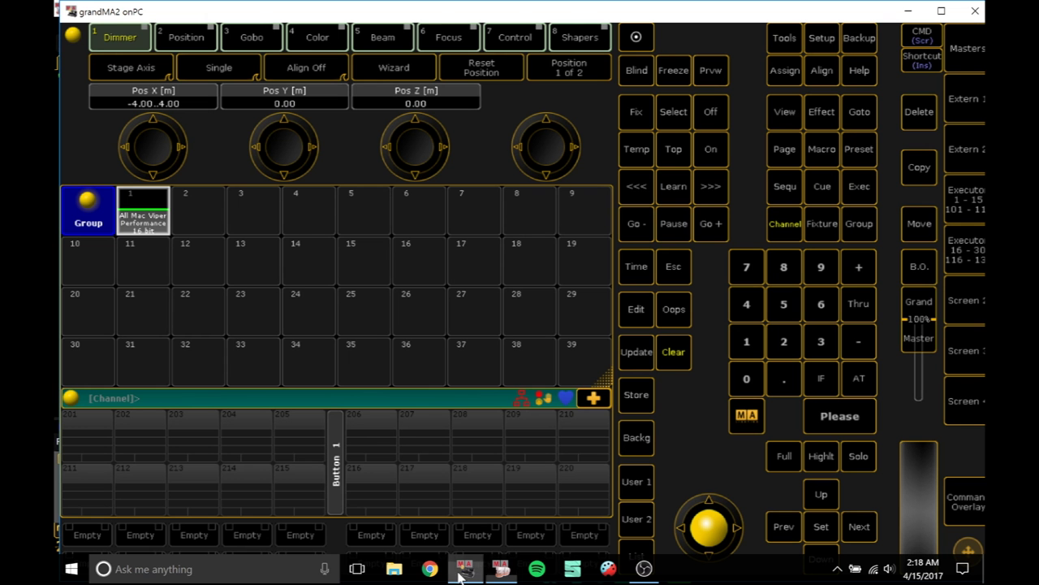
Clear the selection and bring MA 3D forward to view the eight unlit Mac Vipers in a row
{"action": "left_click", "coordinate": [673, 351]}
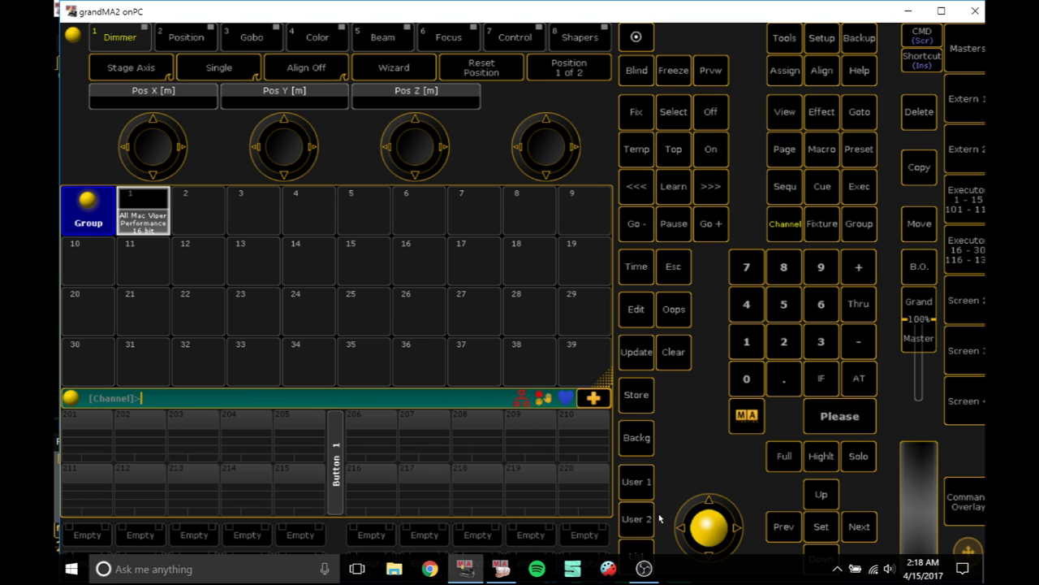
{"action": "left_click", "coordinate": [963, 88]}
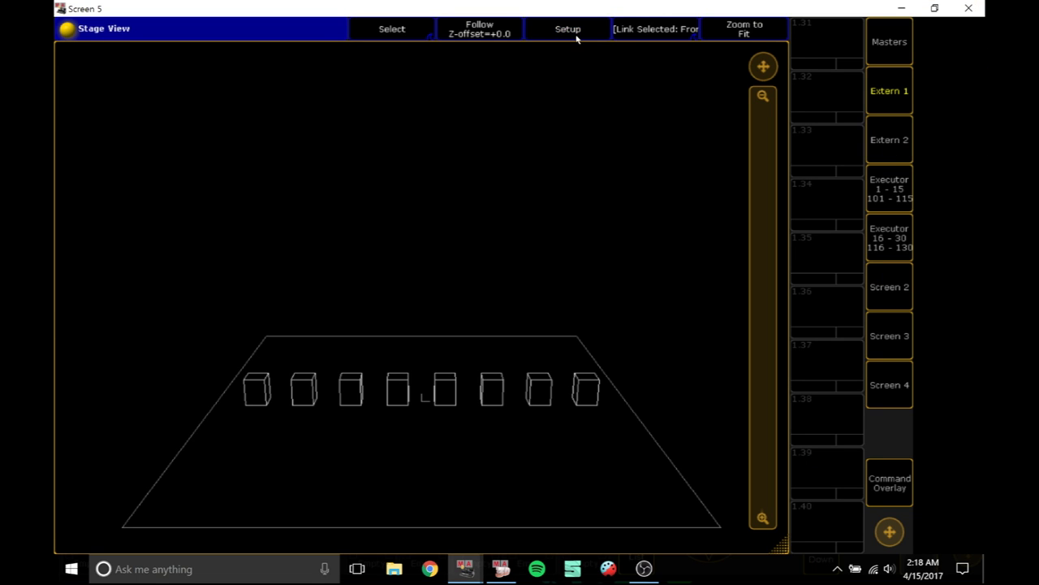
{"action": "left_click", "coordinate": [898, 88]}
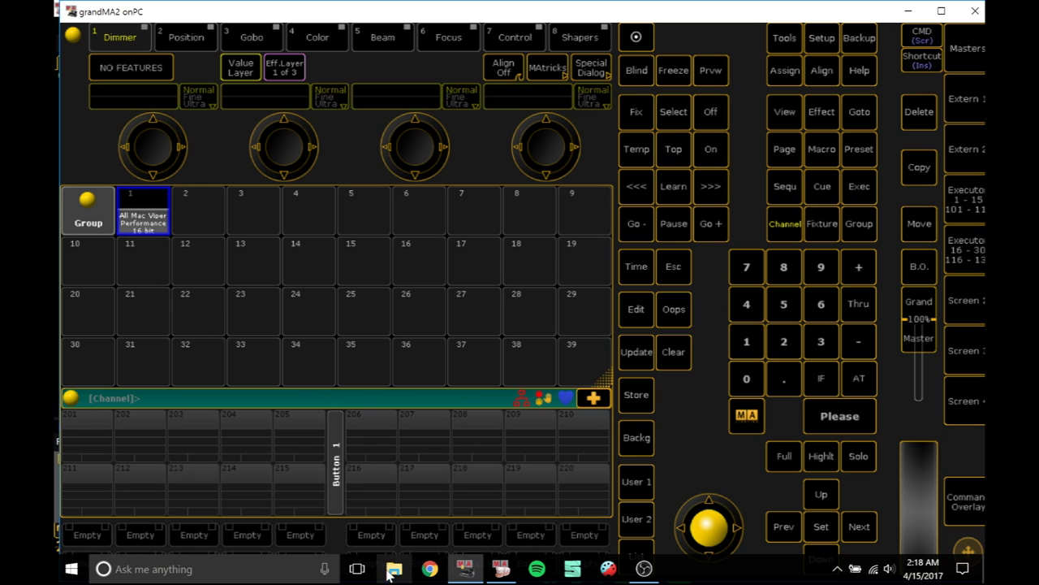
{"action": "left_click", "coordinate": [501, 570]}
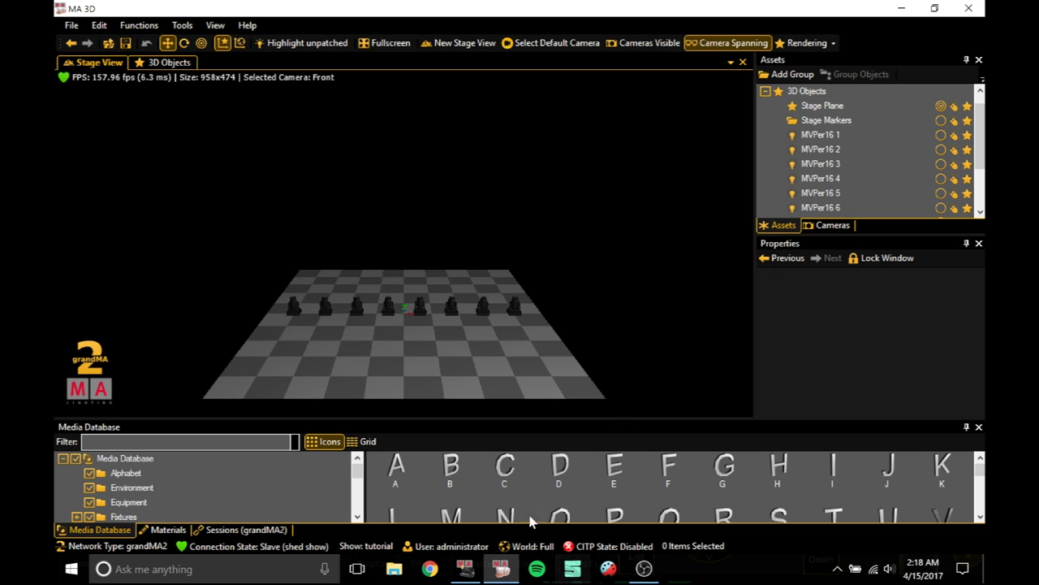
{"action": "mouse_move", "coordinate": [500, 566]}
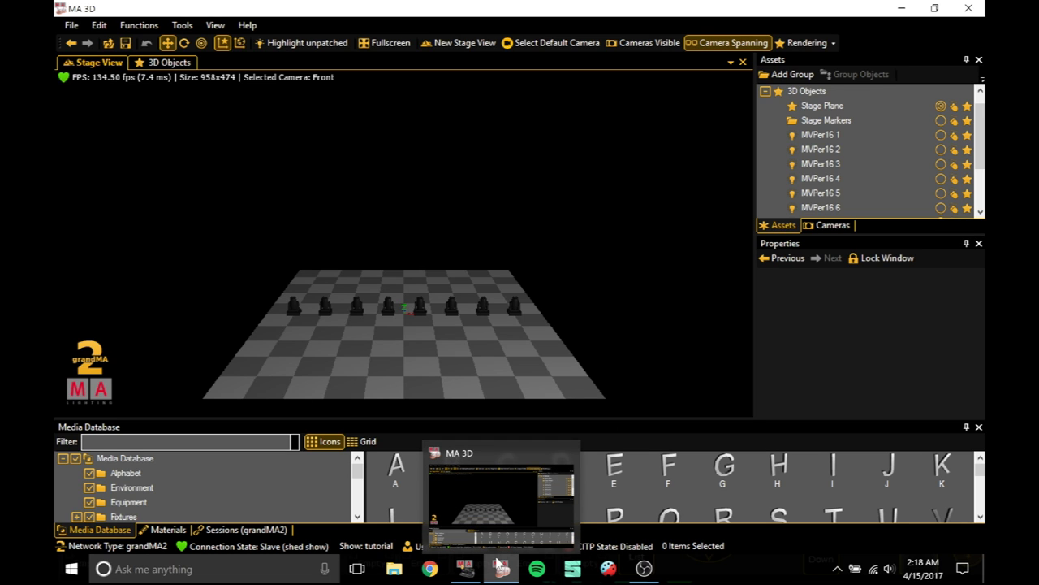
{"action": "mouse_move", "coordinate": [465, 566]}
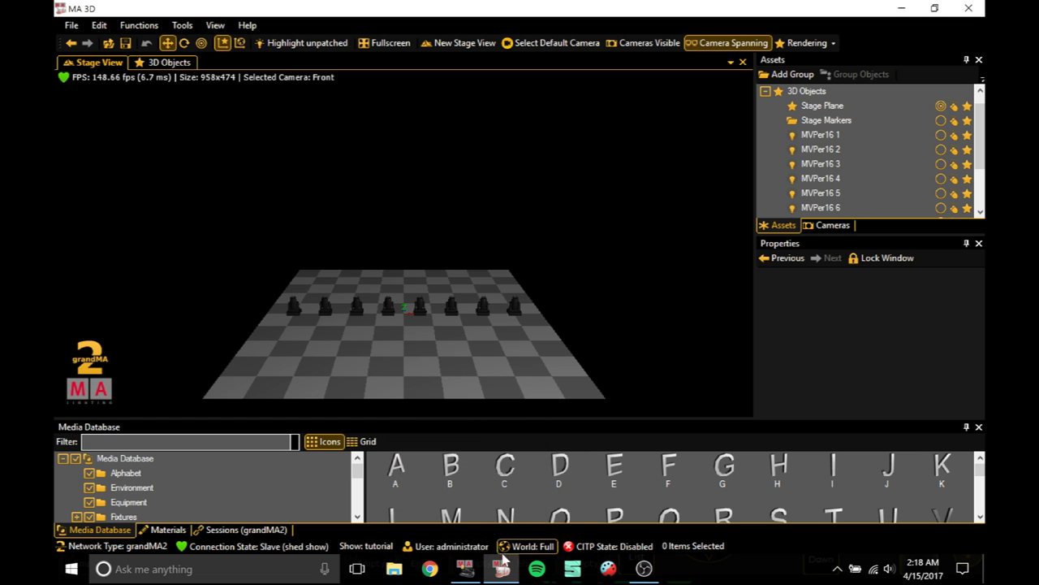
Select the All Mac Viper Performance group in the Group pool
{"action": "left_click", "coordinate": [457, 571]}
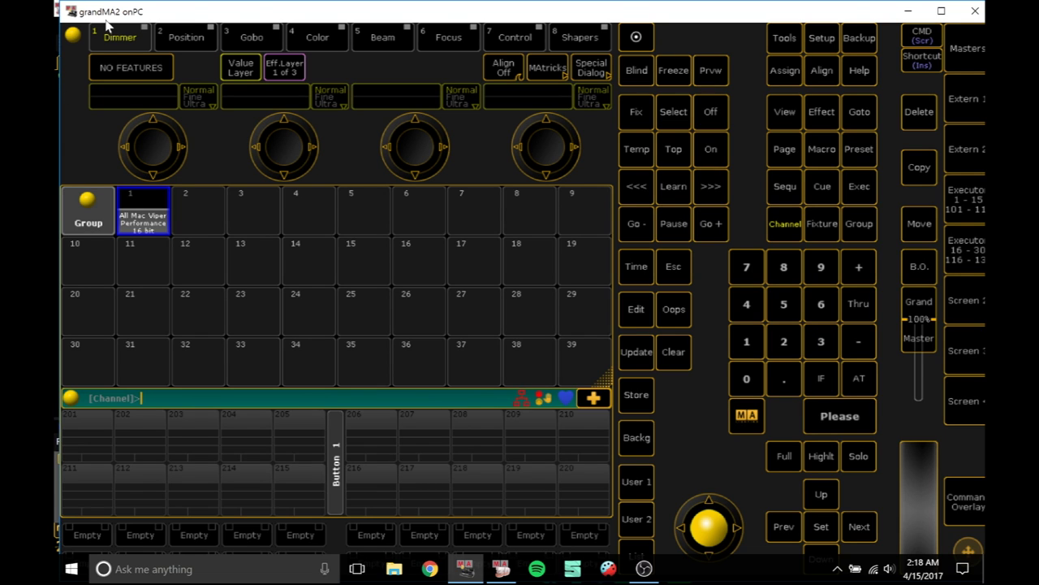
{"action": "left_click", "coordinate": [145, 208]}
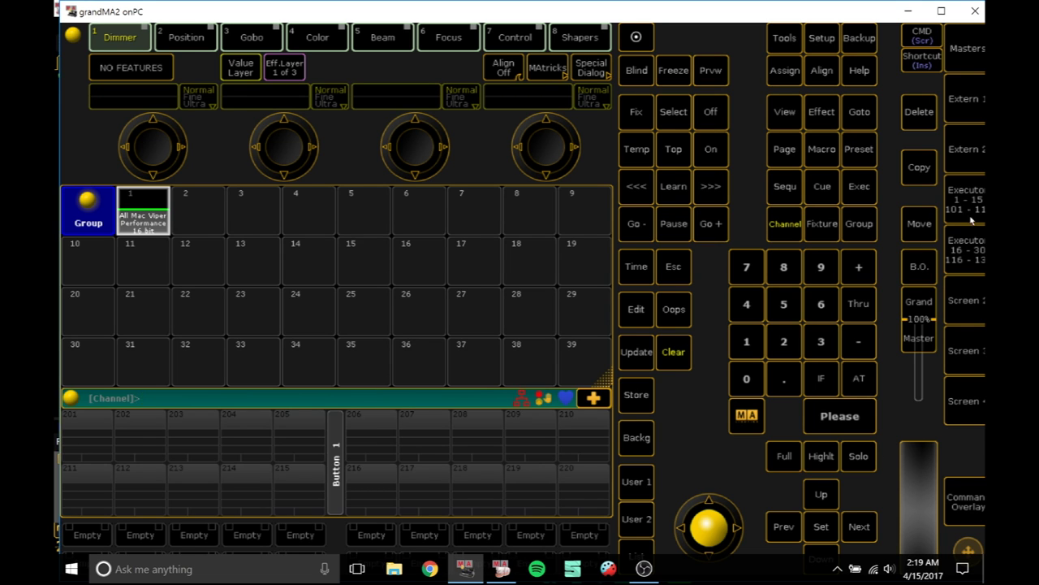
{"action": "left_click", "coordinate": [968, 200]}
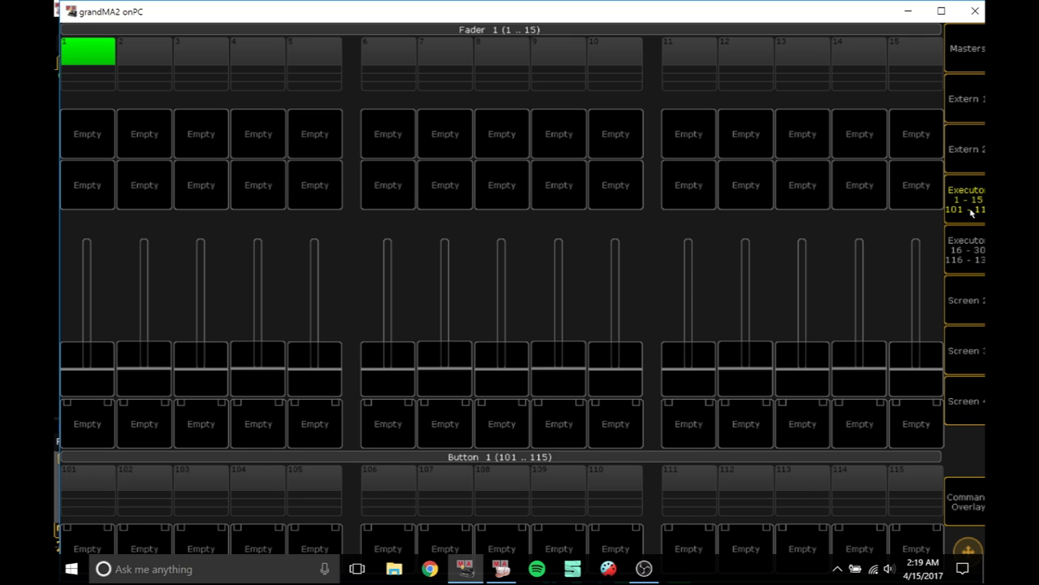
{"action": "left_click", "coordinate": [970, 210]}
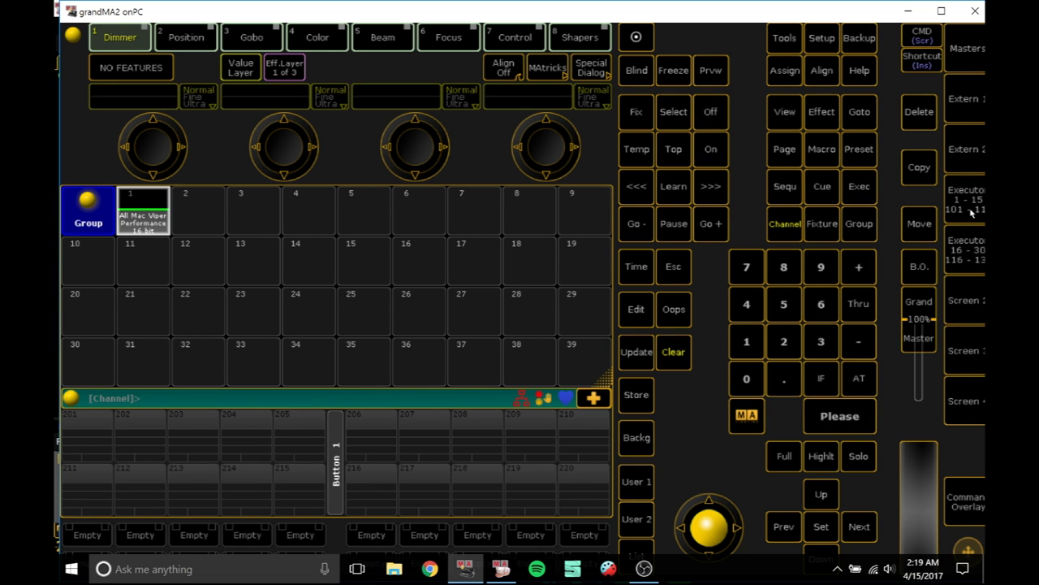
{"action": "left_click", "coordinate": [971, 213]}
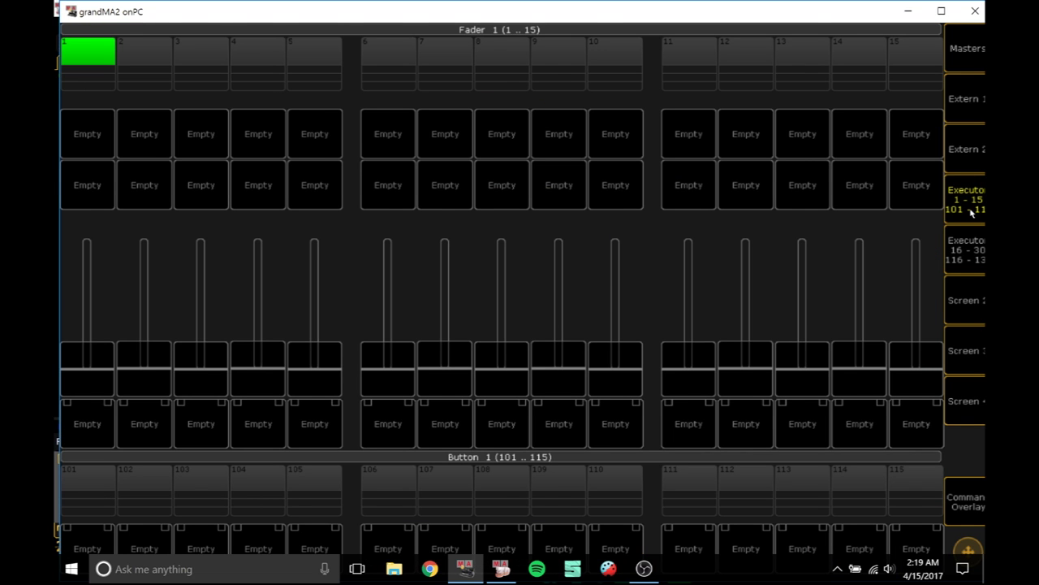
{"action": "left_click", "coordinate": [972, 212]}
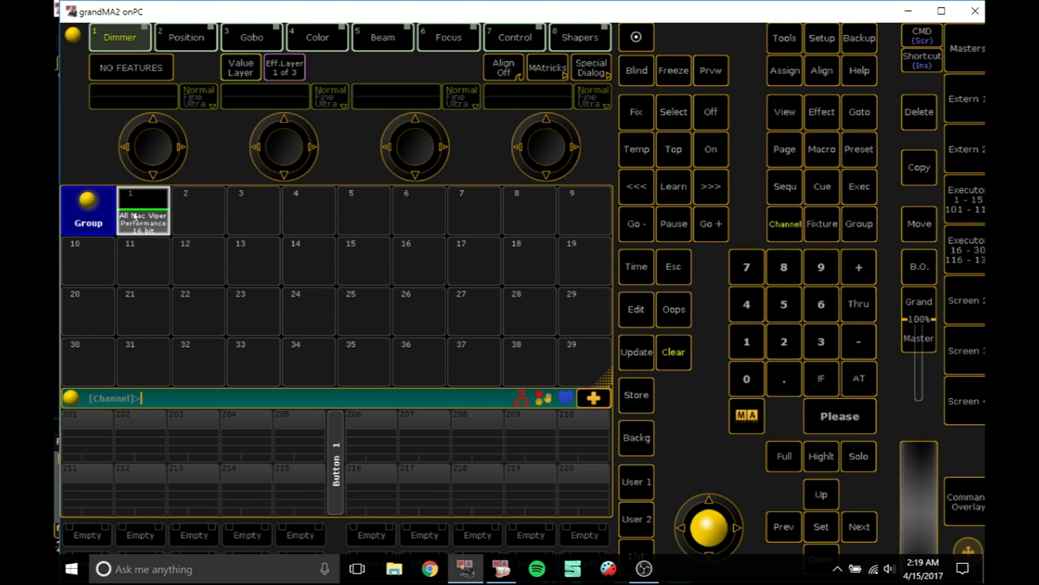
Set all eight Mac Viper dimmers to Full and check the lit beams in MA 3D
{"action": "left_click", "coordinate": [138, 217]}
{"action": "left_click", "coordinate": [785, 461]}
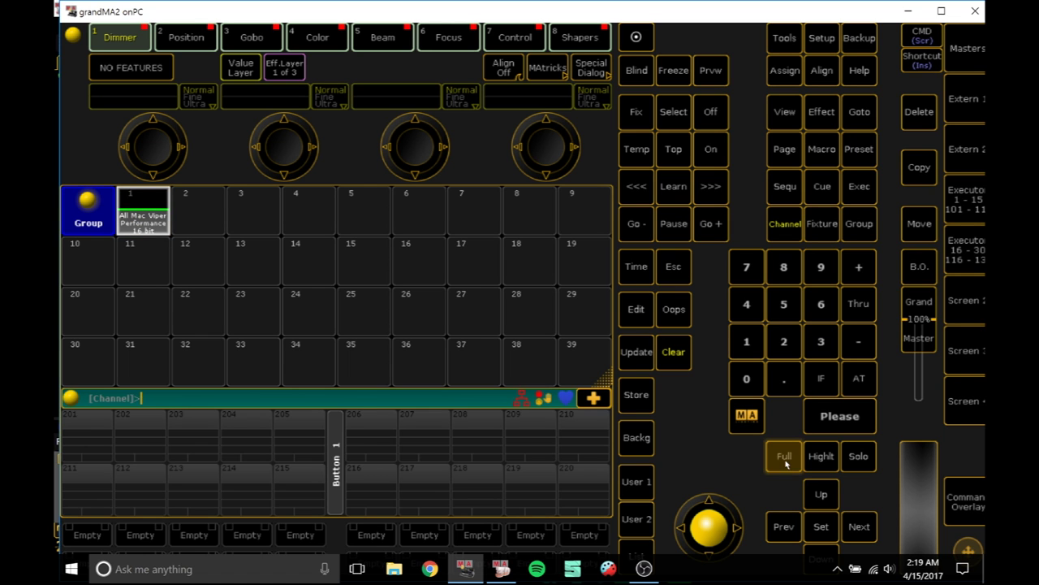
{"action": "left_click", "coordinate": [501, 572]}
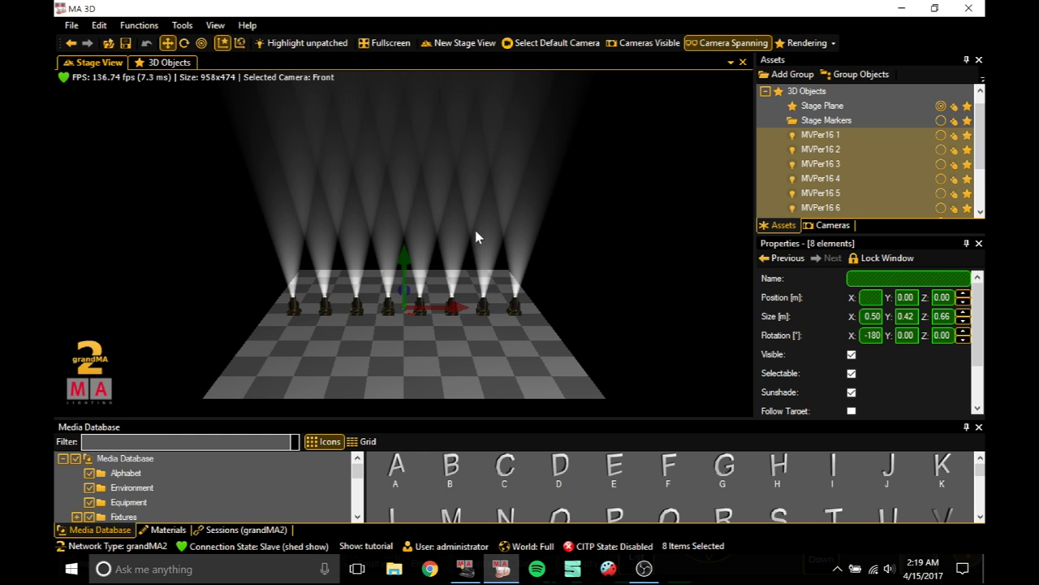
{"action": "left_click", "coordinate": [465, 569]}
{"action": "left_click", "coordinate": [965, 202]}
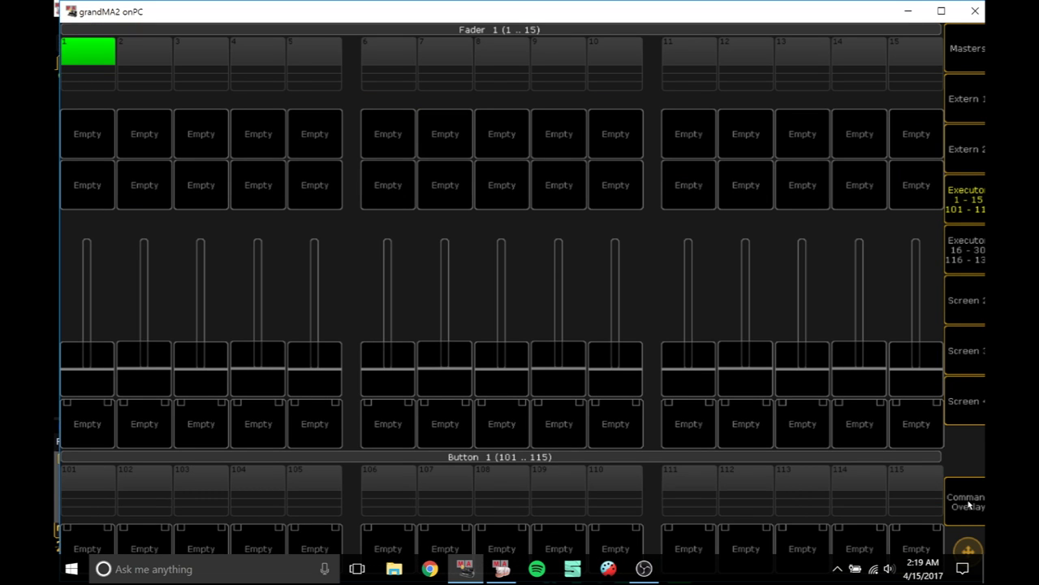
Store the lit Vipers as a cue on executor 1 using the command keypad
{"action": "left_click", "coordinate": [969, 501]}
{"action": "left_click", "coordinate": [581, 537]}
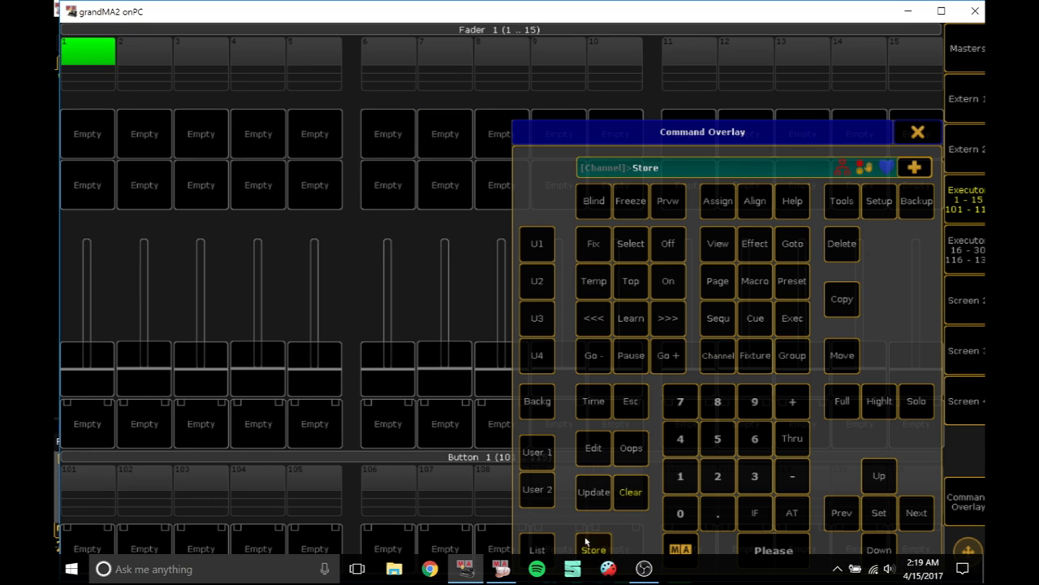
{"action": "left_click", "coordinate": [85, 64]}
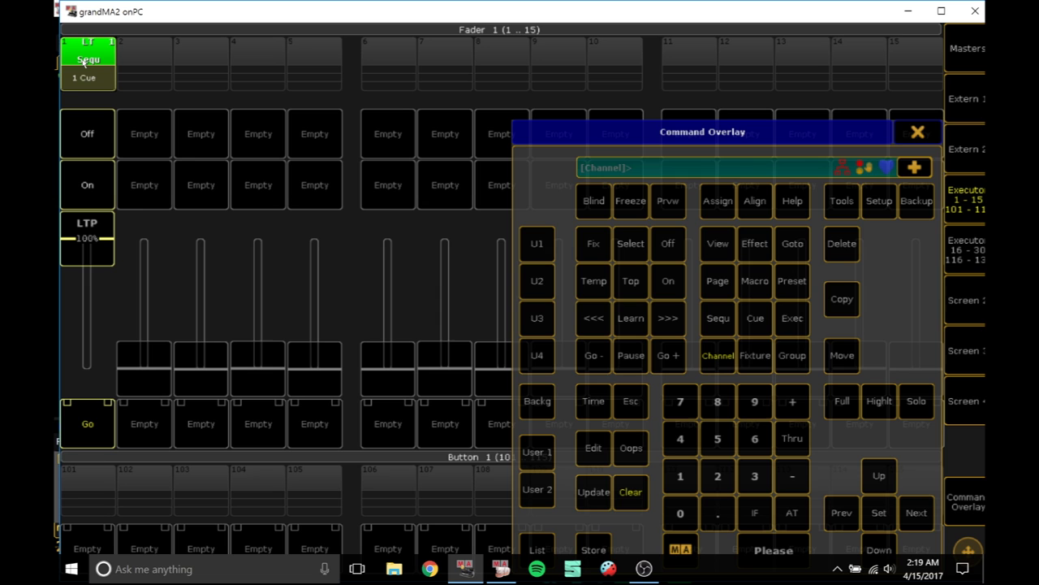
{"action": "left_click", "coordinate": [918, 131]}
{"action": "left_click", "coordinate": [71, 57]}
{"action": "key", "text": "super+x"}
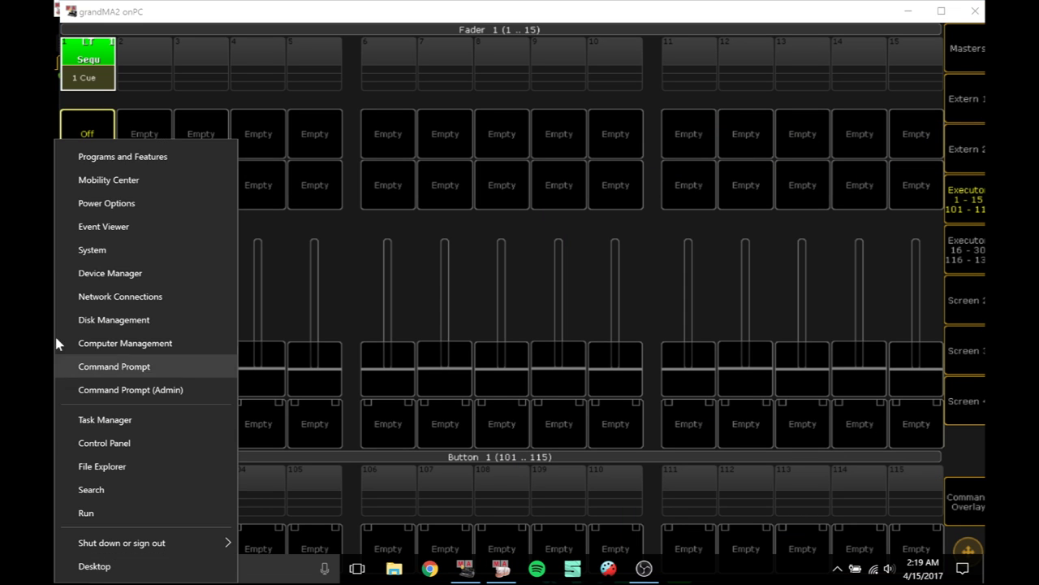
{"action": "key", "text": "Escape"}
Rename Cue 1 of executor 1's sequence to 'viper'
{"action": "left_click", "coordinate": [96, 54]}
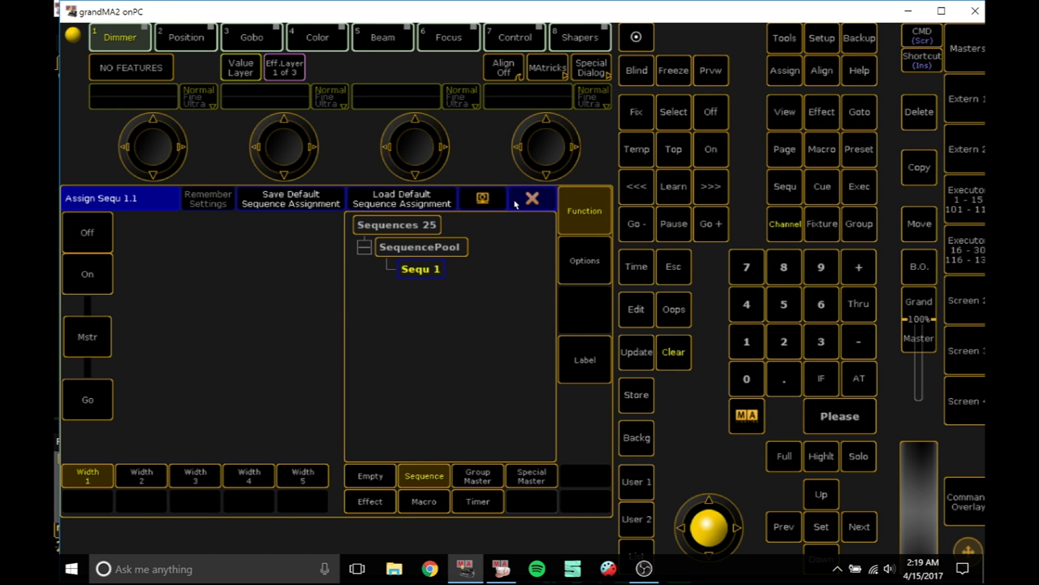
{"action": "left_click", "coordinate": [532, 198]}
{"action": "left_click", "coordinate": [94, 82]}
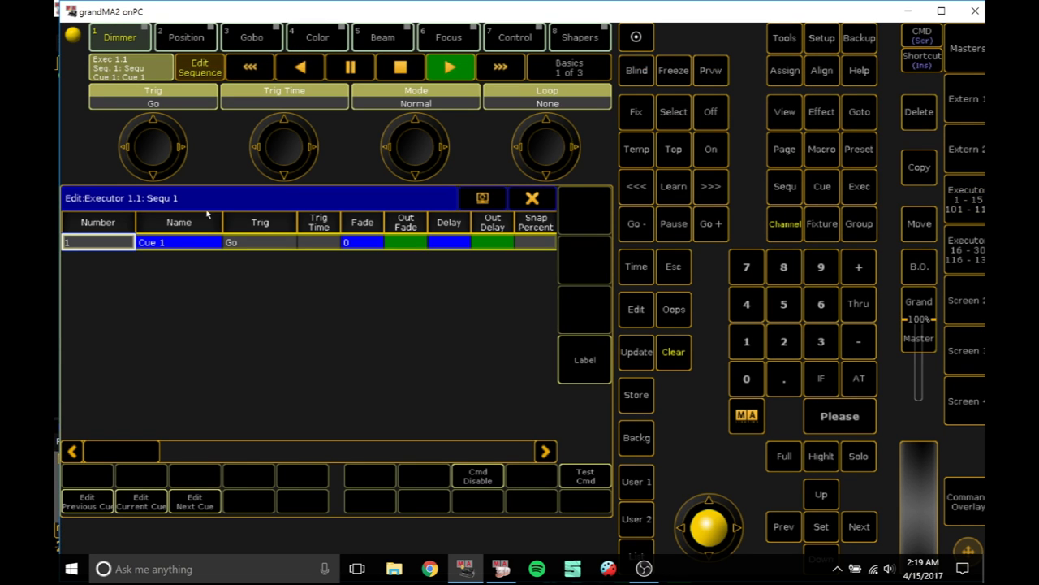
{"action": "left_click", "coordinate": [193, 240]}
{"action": "left_click", "coordinate": [210, 239]}
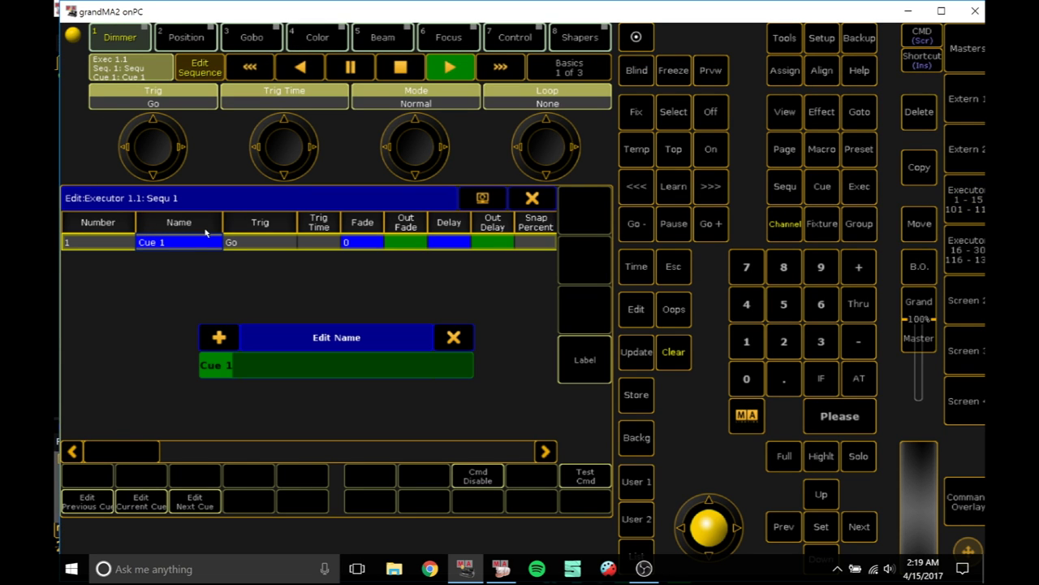
{"action": "key", "text": "BackSpace"}
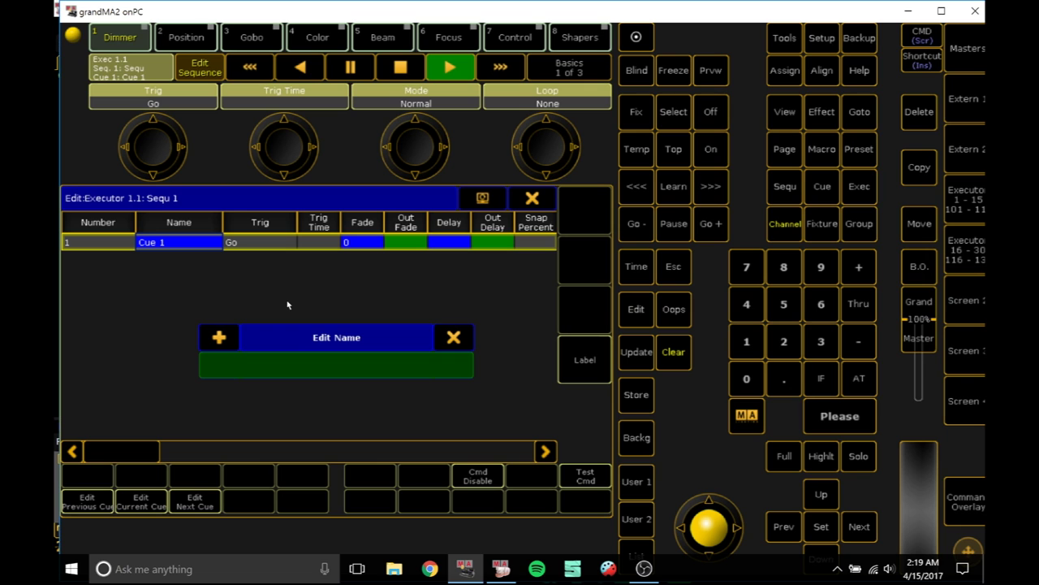
{"action": "type", "text": "w"}
{"action": "key", "text": "BackSpace"}
{"action": "type", "text": "viper"}
{"action": "key", "text": "Return"}
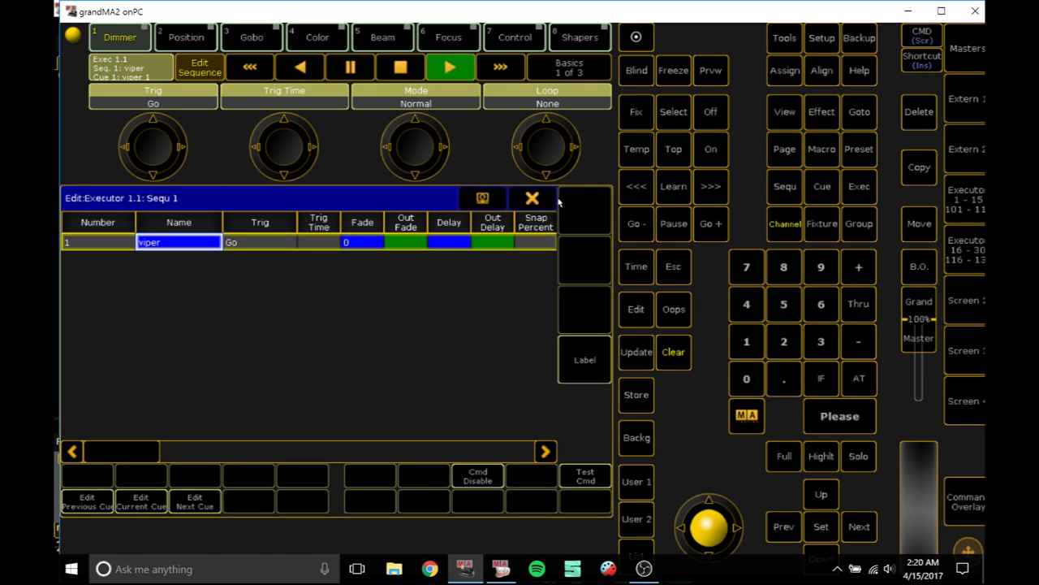
{"action": "left_click", "coordinate": [532, 198]}
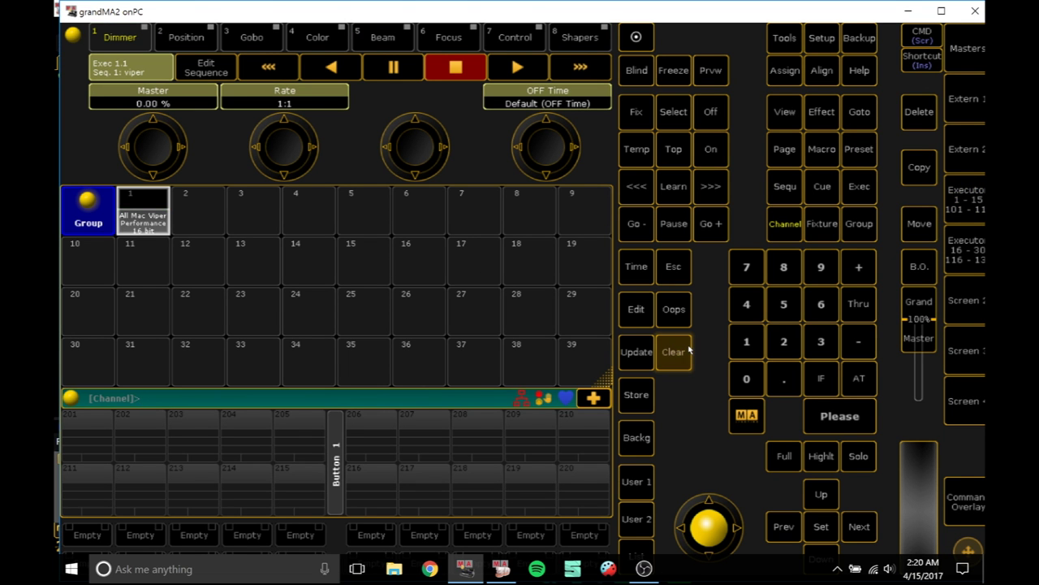
Switch between MA 3D and the console to check the stage, including the built-in stage view
{"action": "left_click", "coordinate": [464, 568]}
{"action": "left_click", "coordinate": [465, 568]}
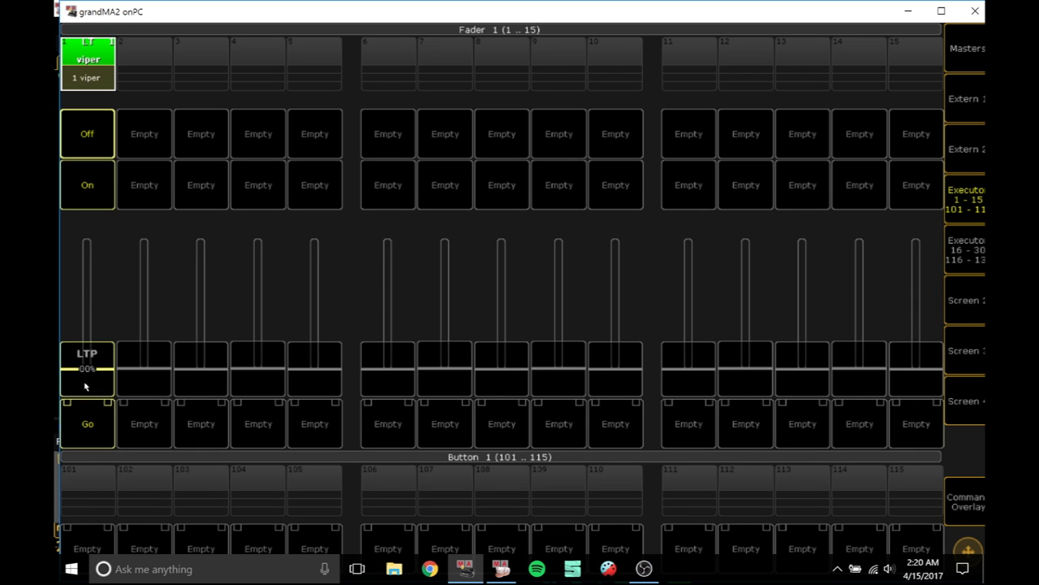
{"action": "left_click", "coordinate": [501, 569]}
{"action": "left_click", "coordinate": [501, 568]}
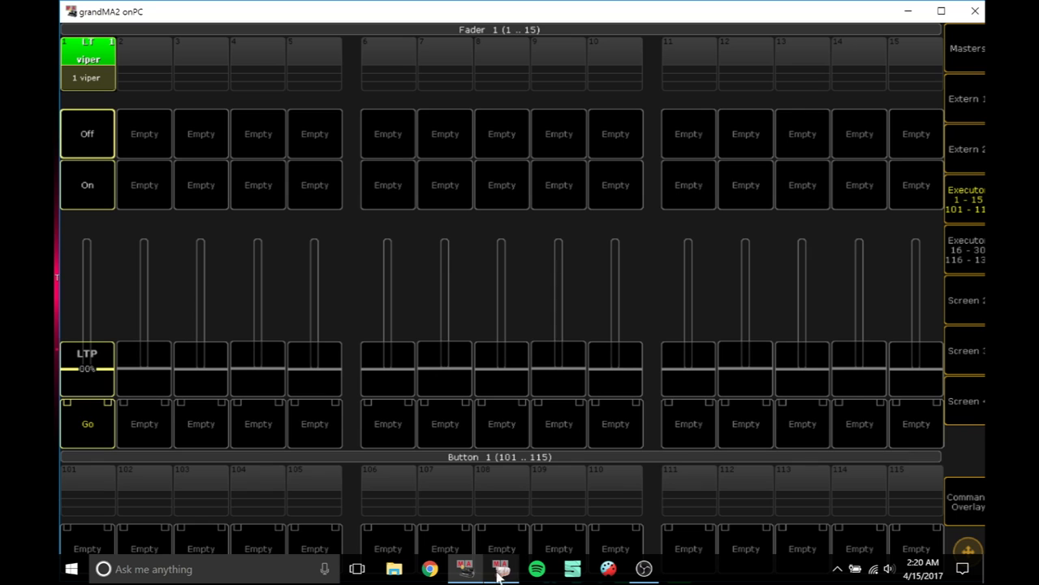
{"action": "left_click", "coordinate": [501, 569]}
{"action": "left_click", "coordinate": [476, 568]}
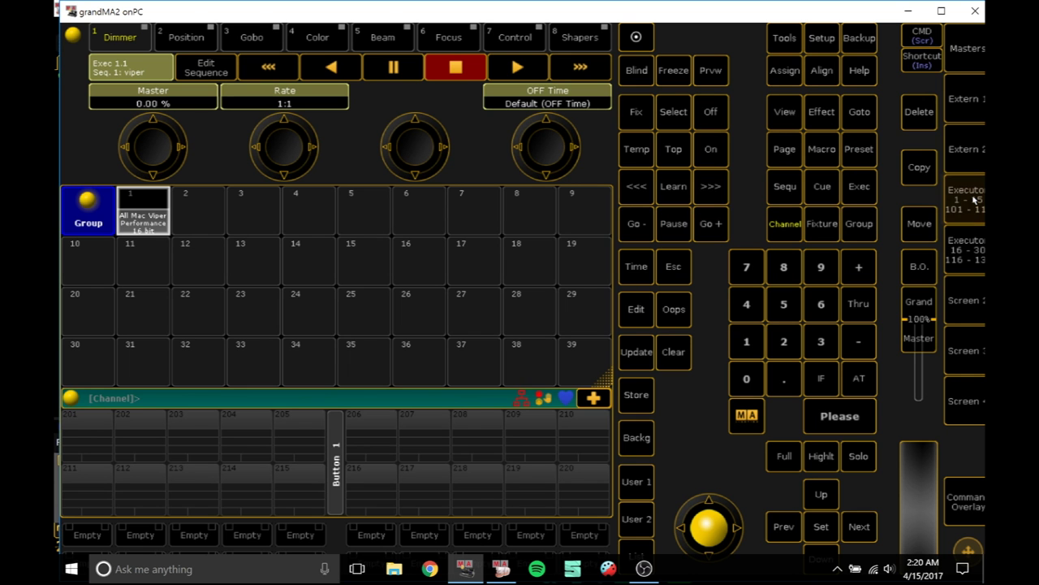
{"action": "left_click", "coordinate": [974, 201]}
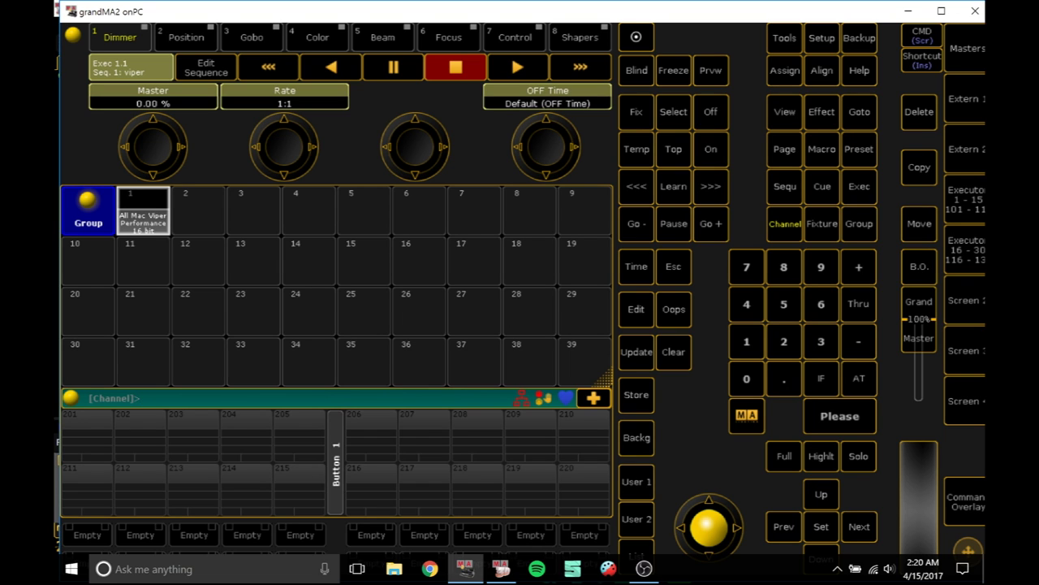
{"action": "left_click", "coordinate": [966, 102]}
{"action": "left_click", "coordinate": [882, 99]}
Push executor fader 1 to 100% to play the viper cue and view the beams in MA 3D
{"action": "left_click", "coordinate": [965, 203]}
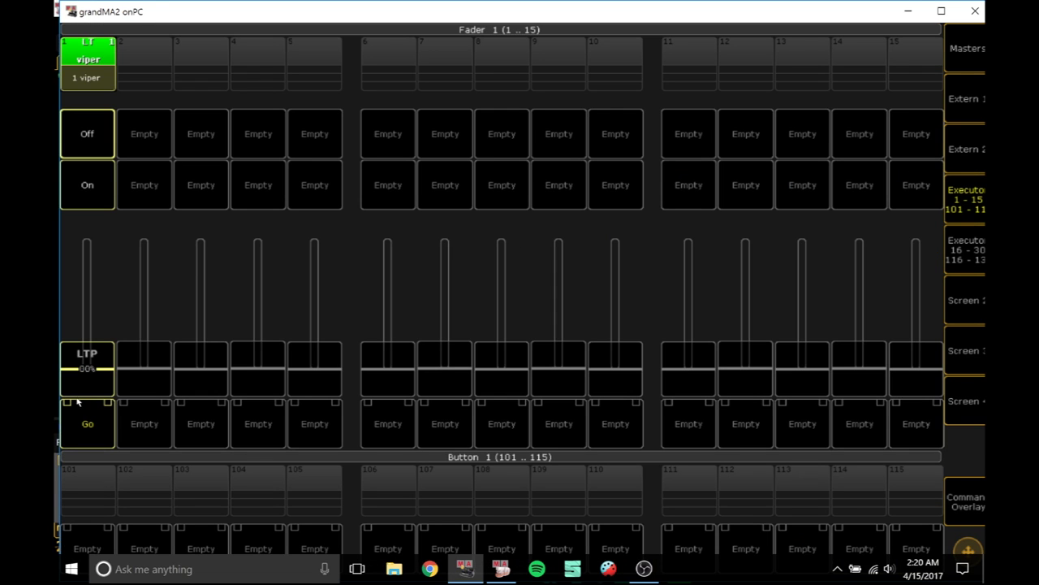
{"action": "left_click_drag", "start_coordinate": [77, 397], "coordinate": [87, 205]}
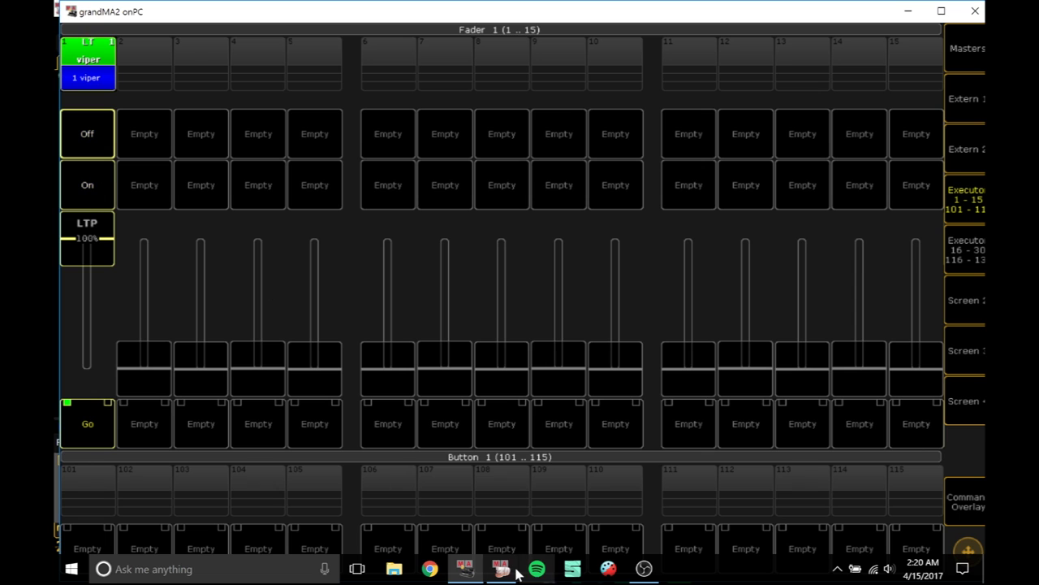
{"action": "left_click", "coordinate": [506, 572]}
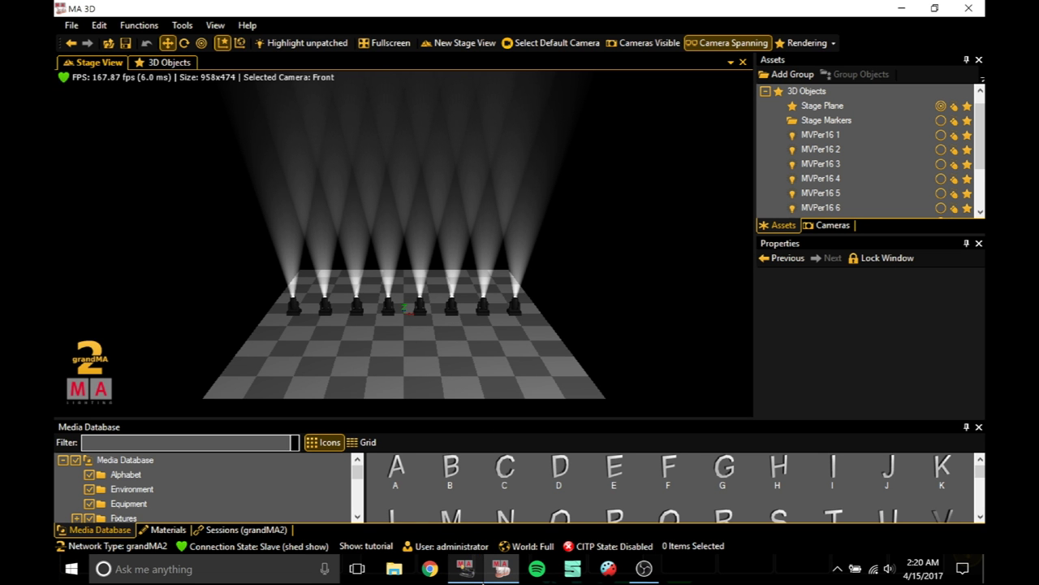
{"action": "mouse_move", "coordinate": [479, 578]}
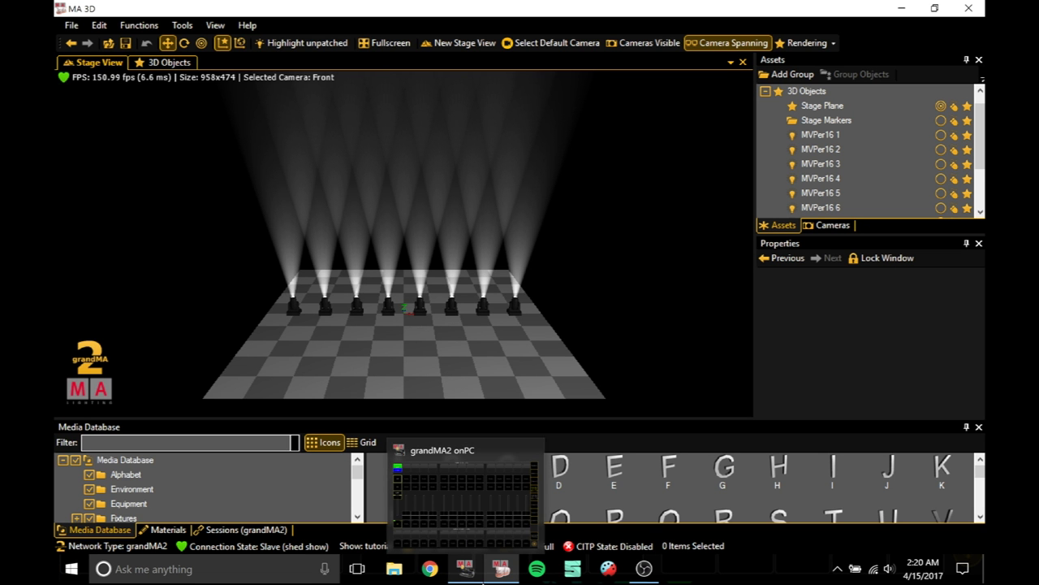